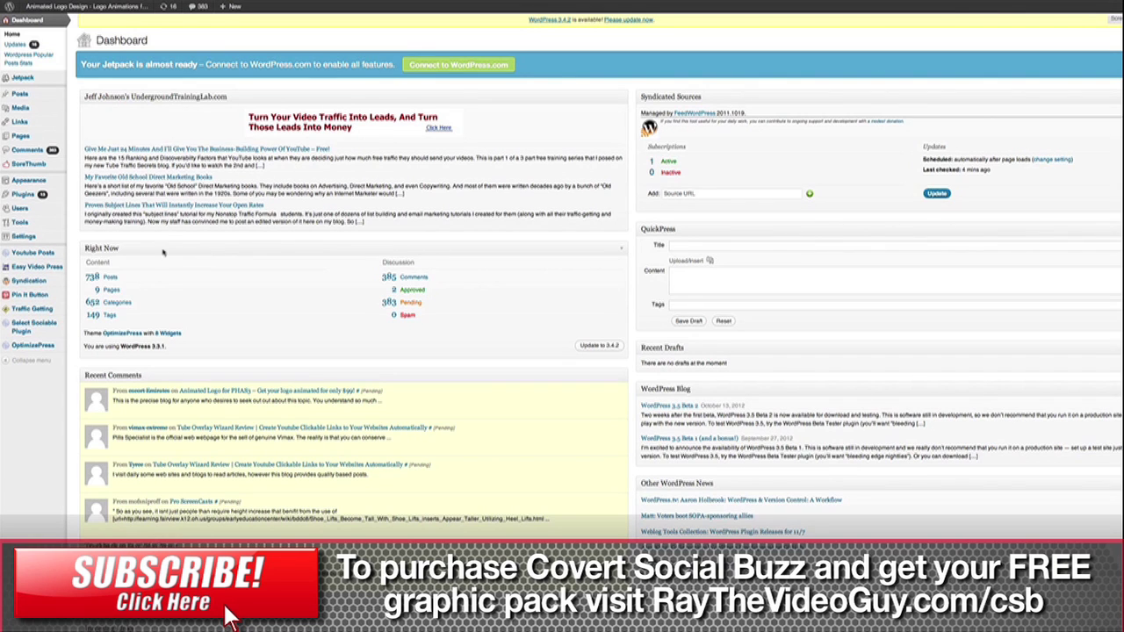
# Step: Upload covertsocialbuzz.zip from the WP-Plugs folder, install it and activate the plugin
pyautogui.moveTo(24, 198)
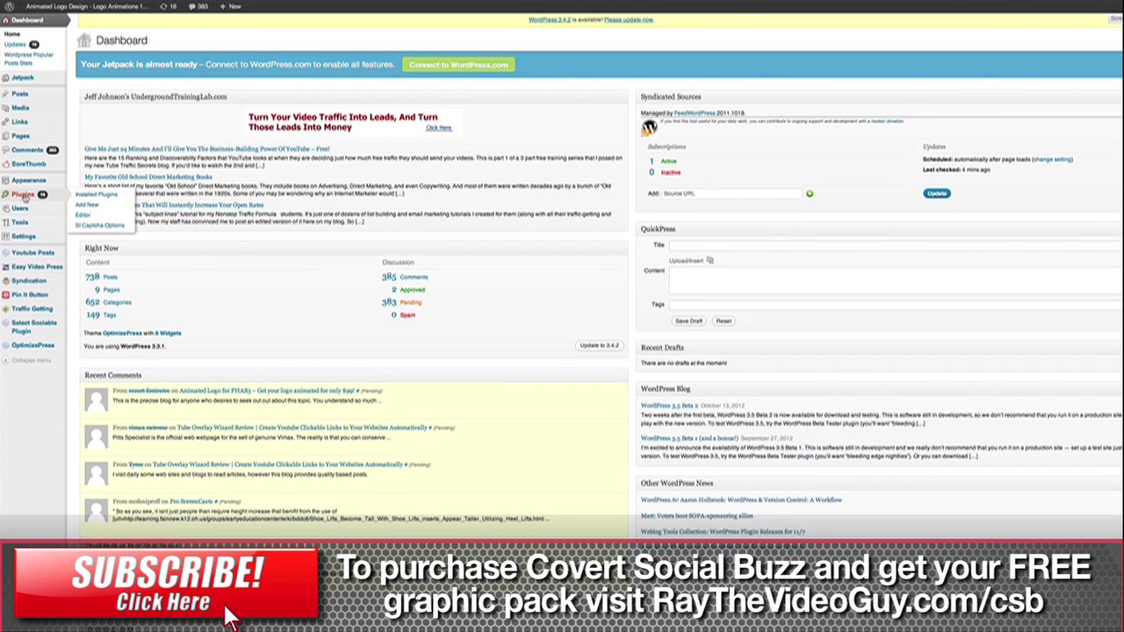
pyautogui.click(91, 206)
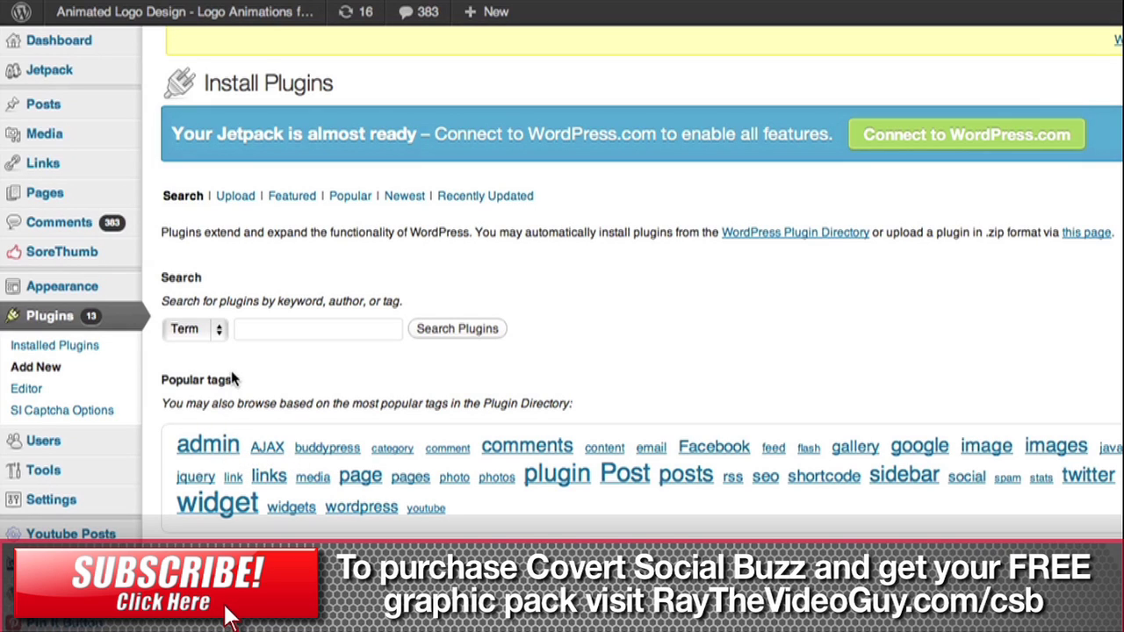
pyautogui.click(235, 197)
pyautogui.click(226, 303)
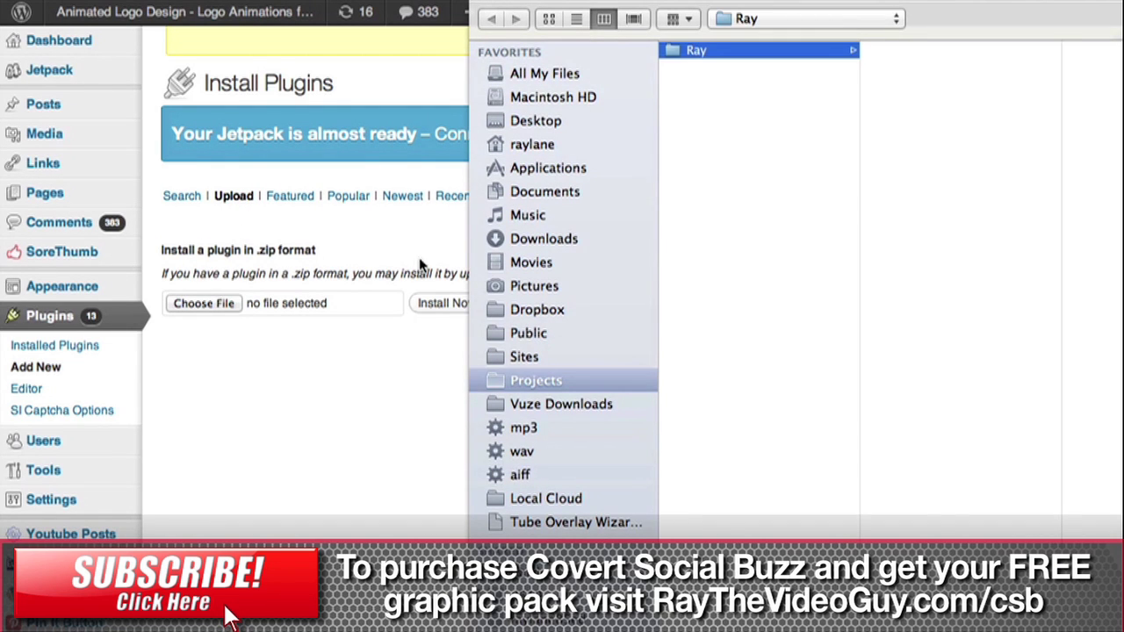
pyautogui.click(746, 19)
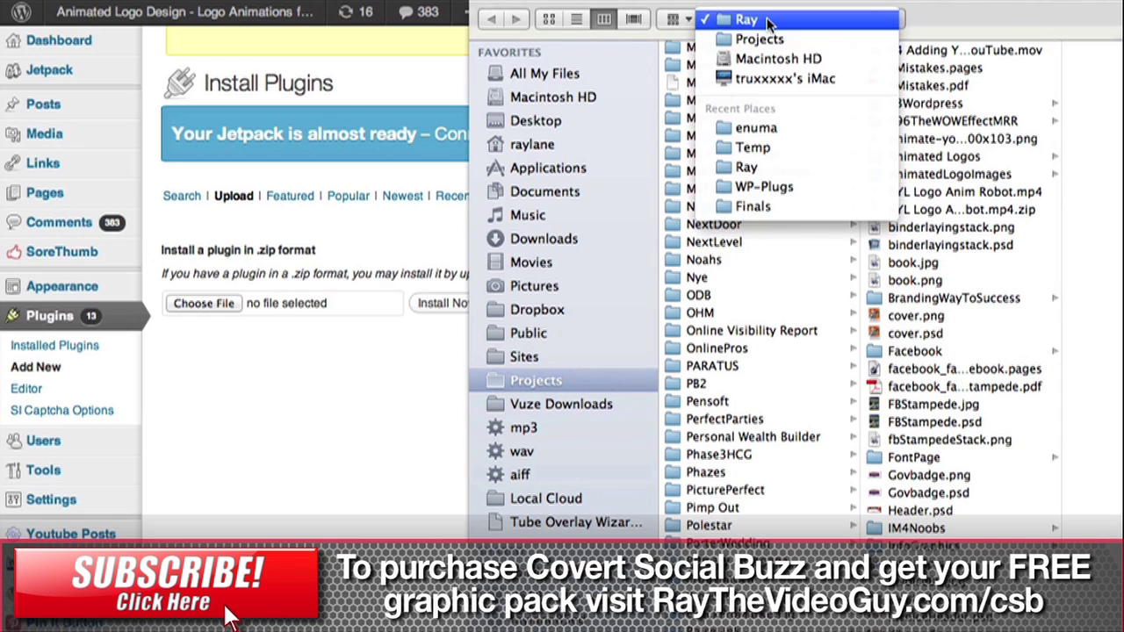
pyautogui.click(793, 185)
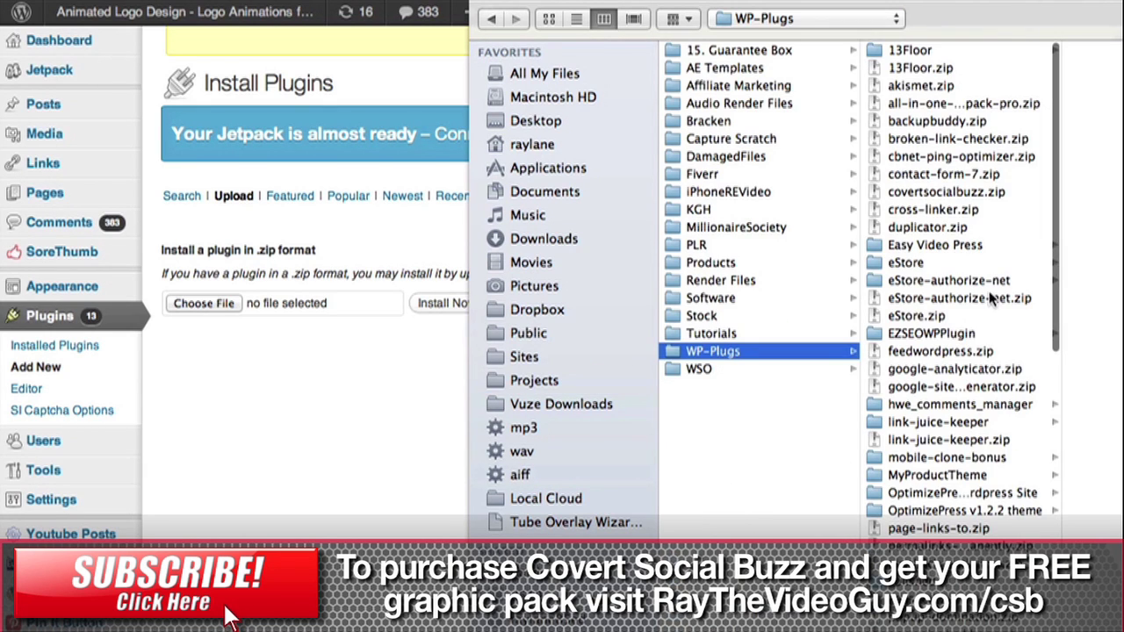
pyautogui.click(964, 196)
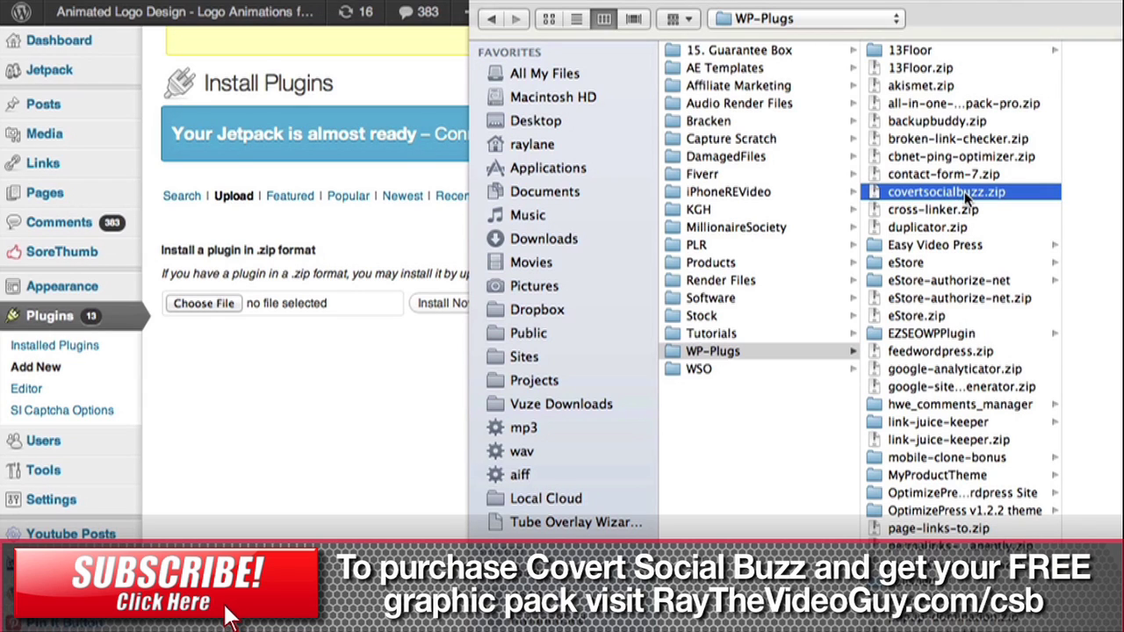
pyautogui.press('Return')
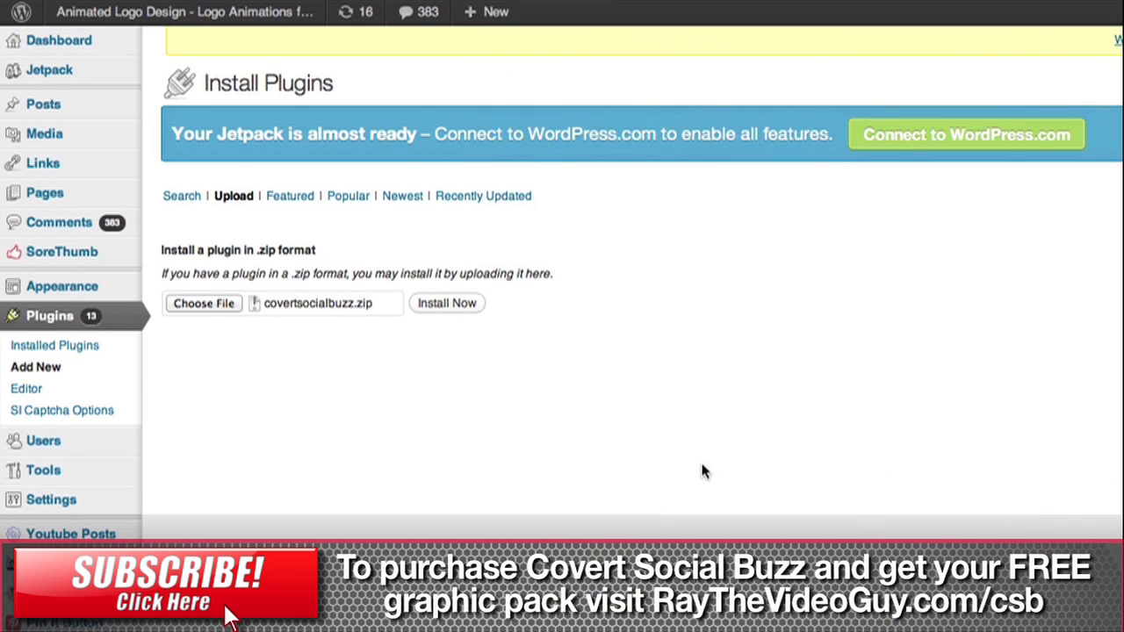
pyautogui.click(455, 309)
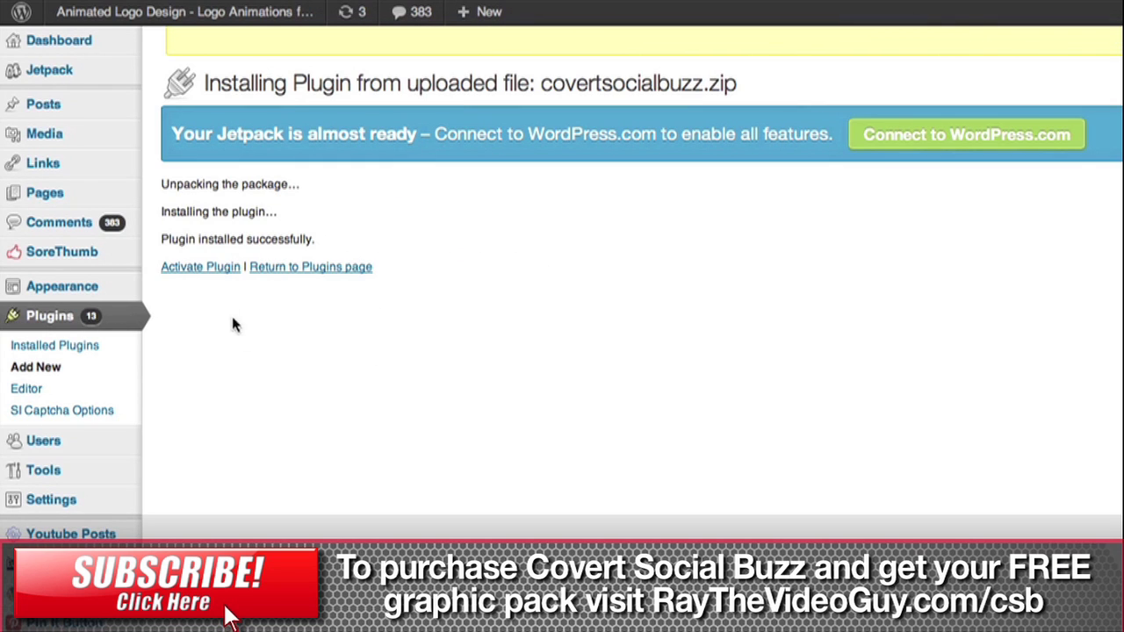
pyautogui.click(207, 266)
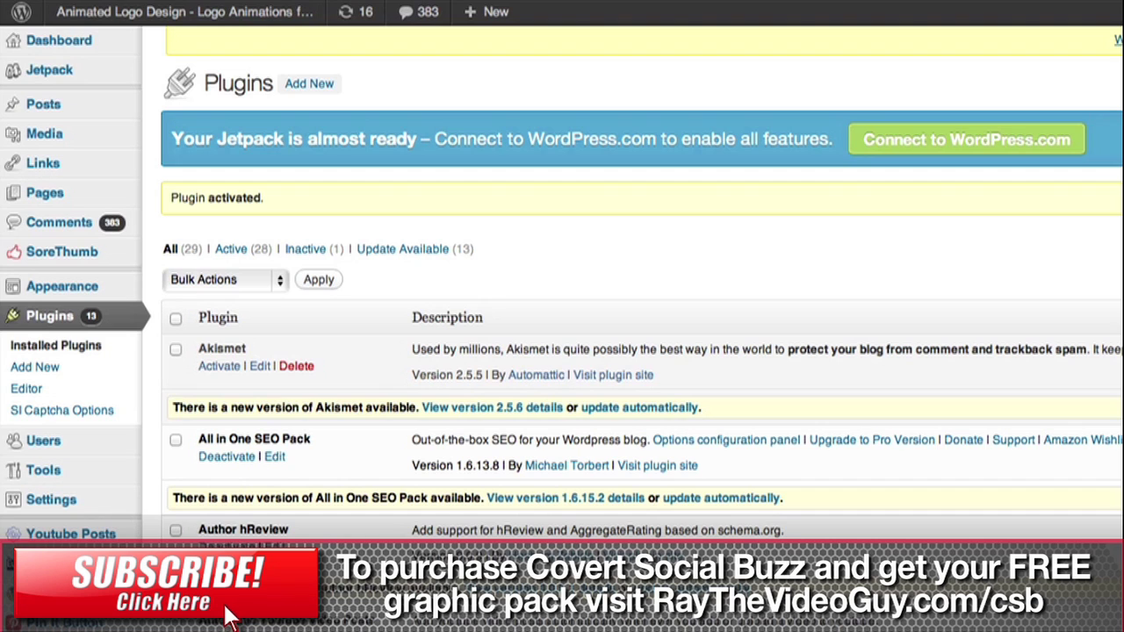
# Step: Go to the Covert Social Buzz entry under Settings in the admin sidebar
pyautogui.scroll(-5, 64, 126)
pyautogui.moveTo(64, 126)
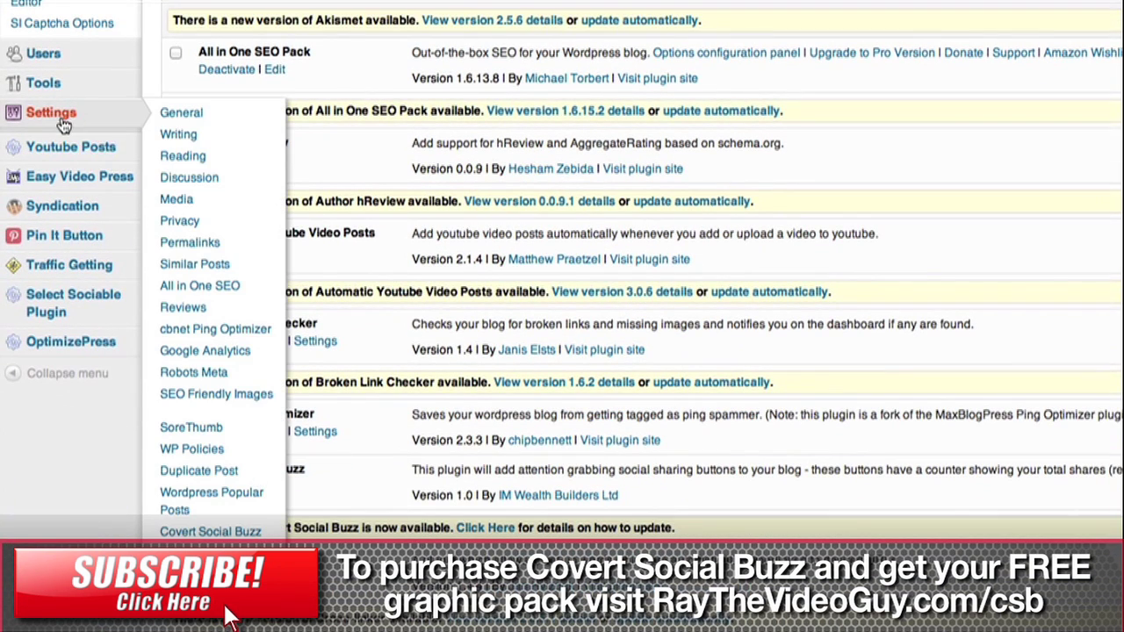
pyautogui.click(248, 531)
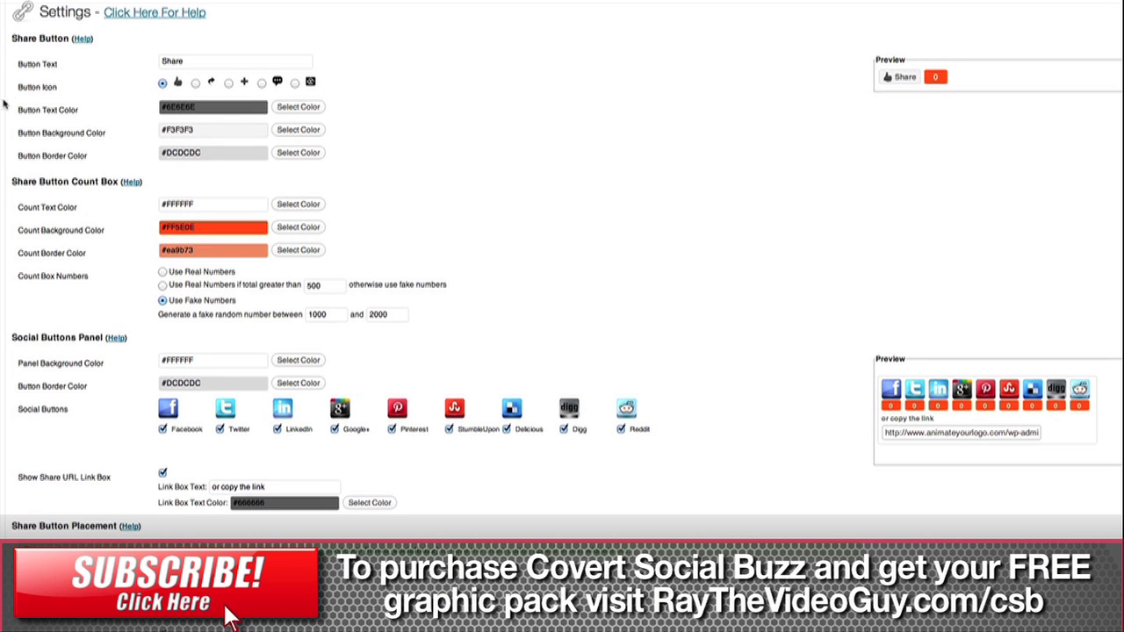
# Step: Change the Button Text label from 'Share' to 'Share with friends'
pyautogui.scroll(-5, 62, 330)
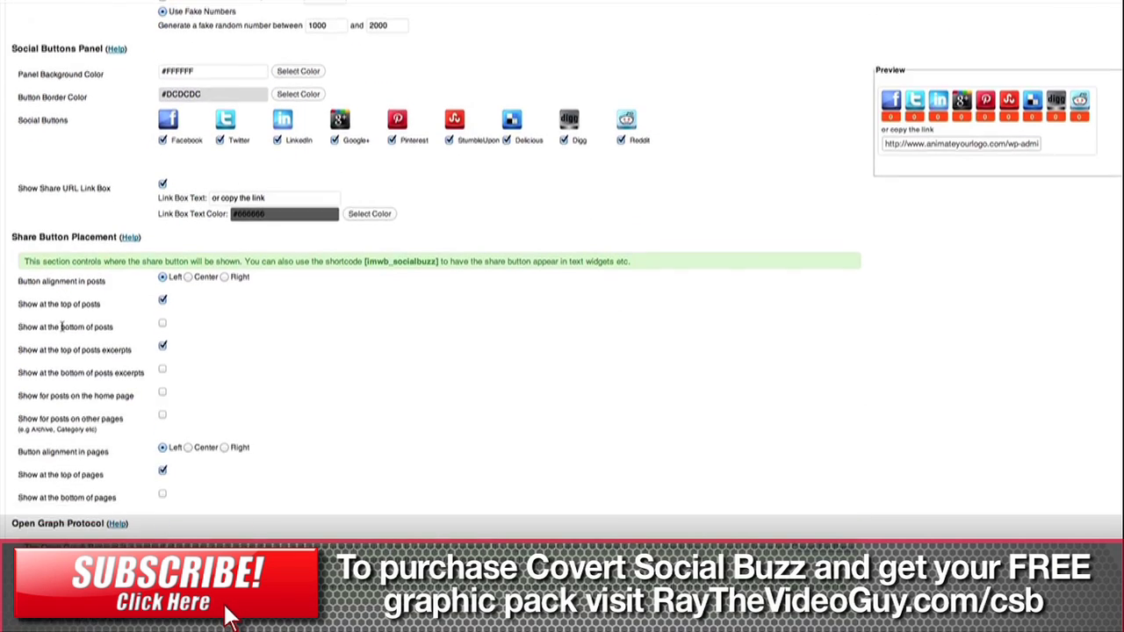
pyautogui.scroll(5, 44, 175)
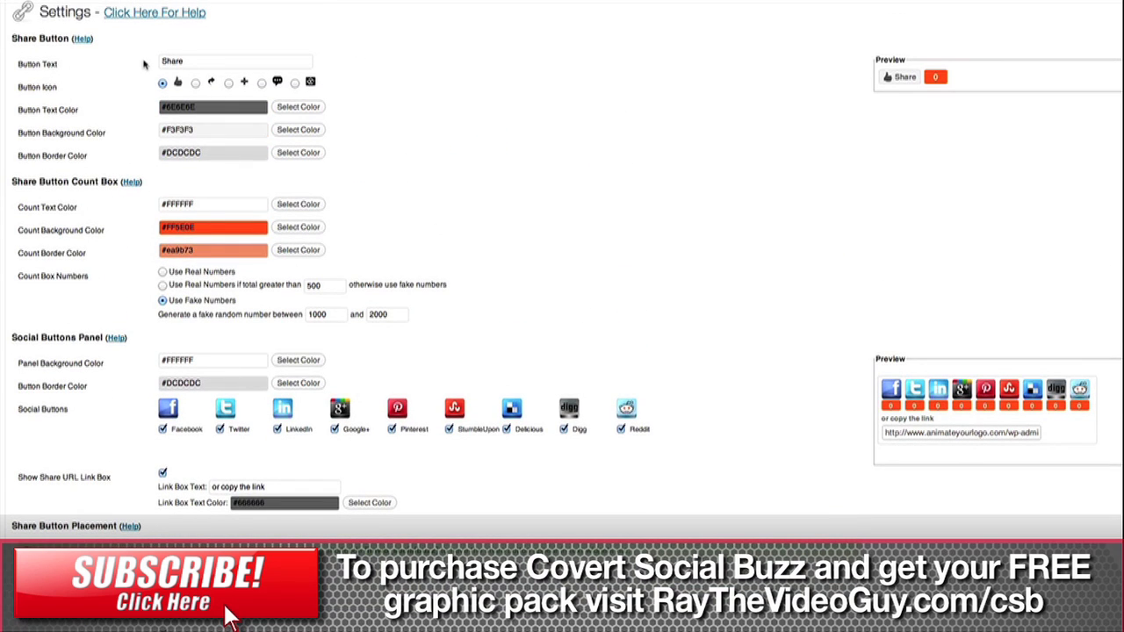
pyautogui.doubleClick(192, 61)
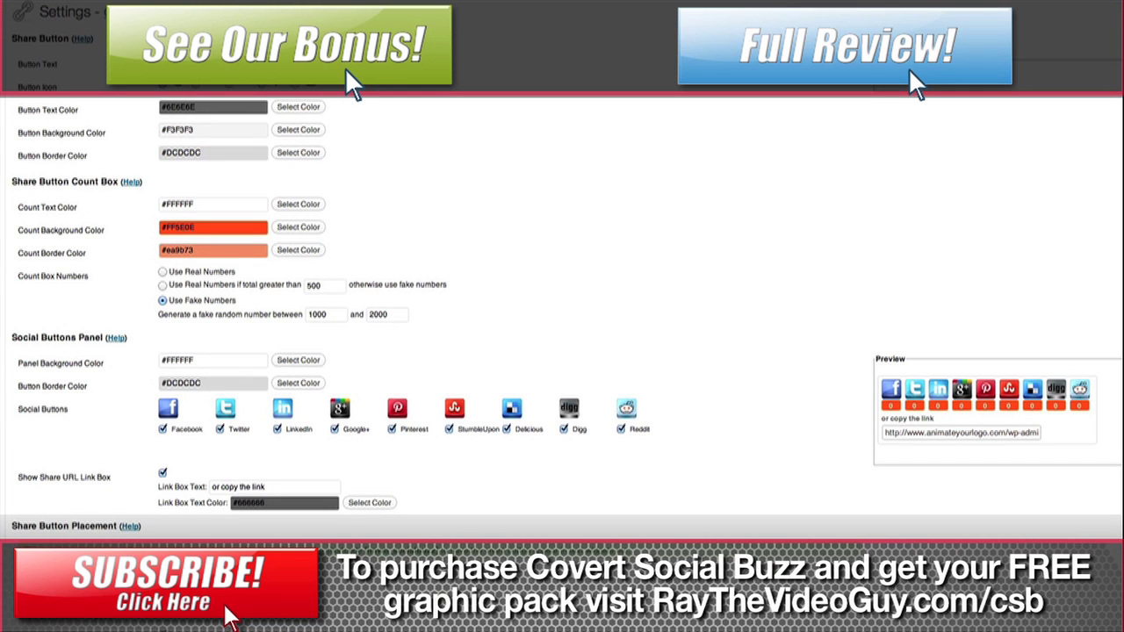
pyautogui.doubleClick(179, 106)
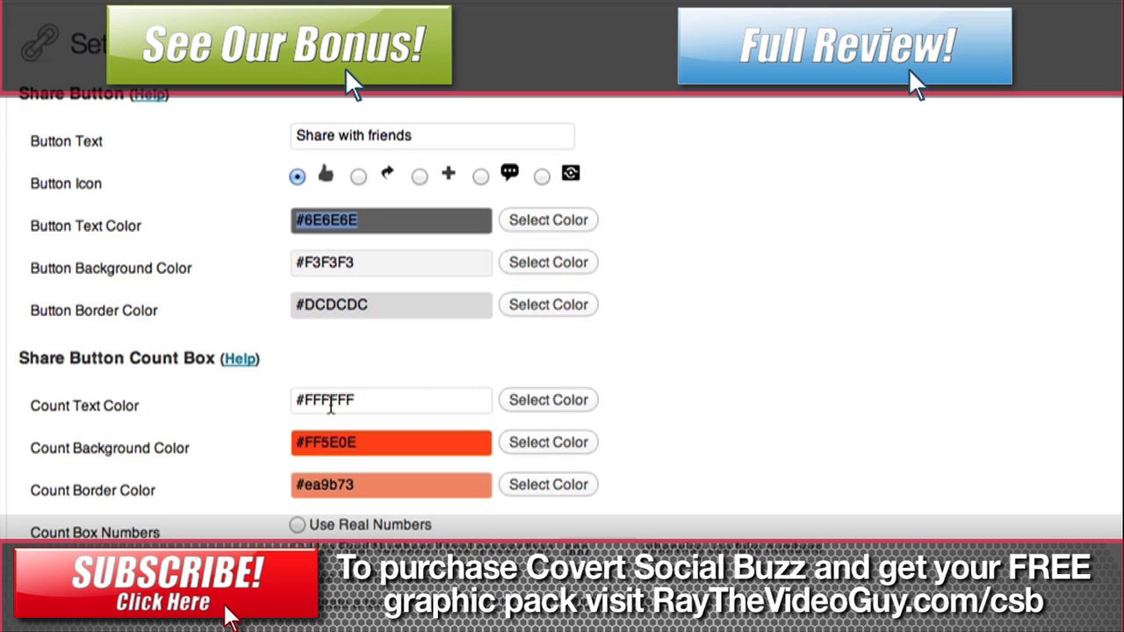
# Step: Preview the alternative share icons and keep thumbs-up as the button icon
pyautogui.click(352, 250)
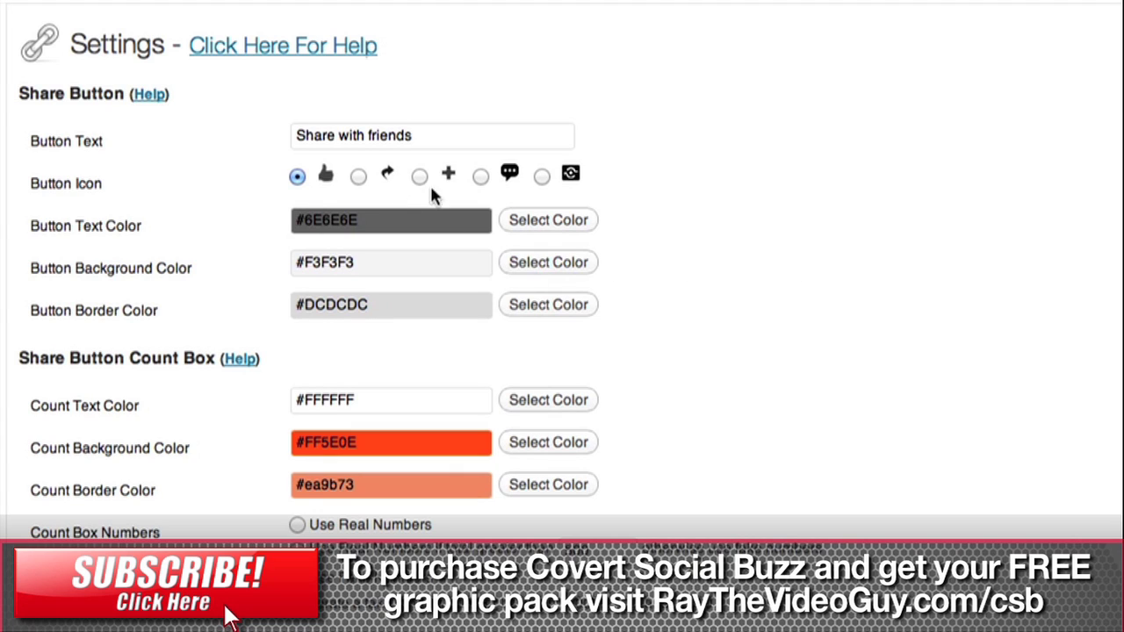
pyautogui.click(298, 177)
pyautogui.click(359, 177)
pyautogui.click(419, 177)
pyautogui.click(539, 176)
pyautogui.click(297, 178)
# Step: Set the share button text colour to navy #001d6b
pyautogui.click(522, 228)
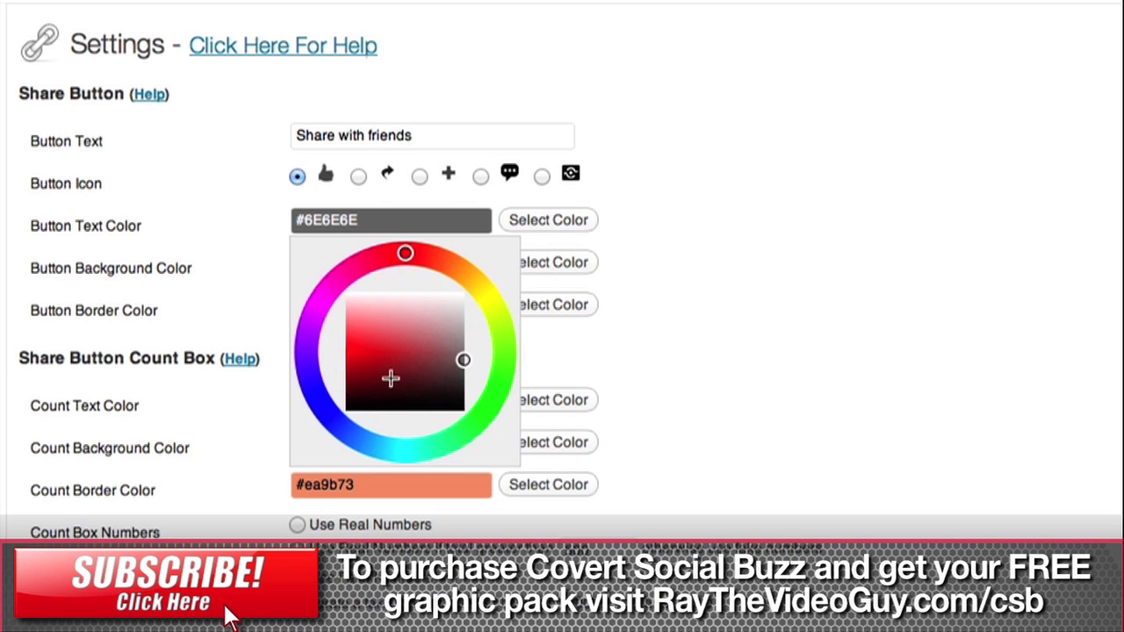
pyautogui.click(337, 422)
pyautogui.moveTo(400, 339); pyautogui.dragTo(343, 384)
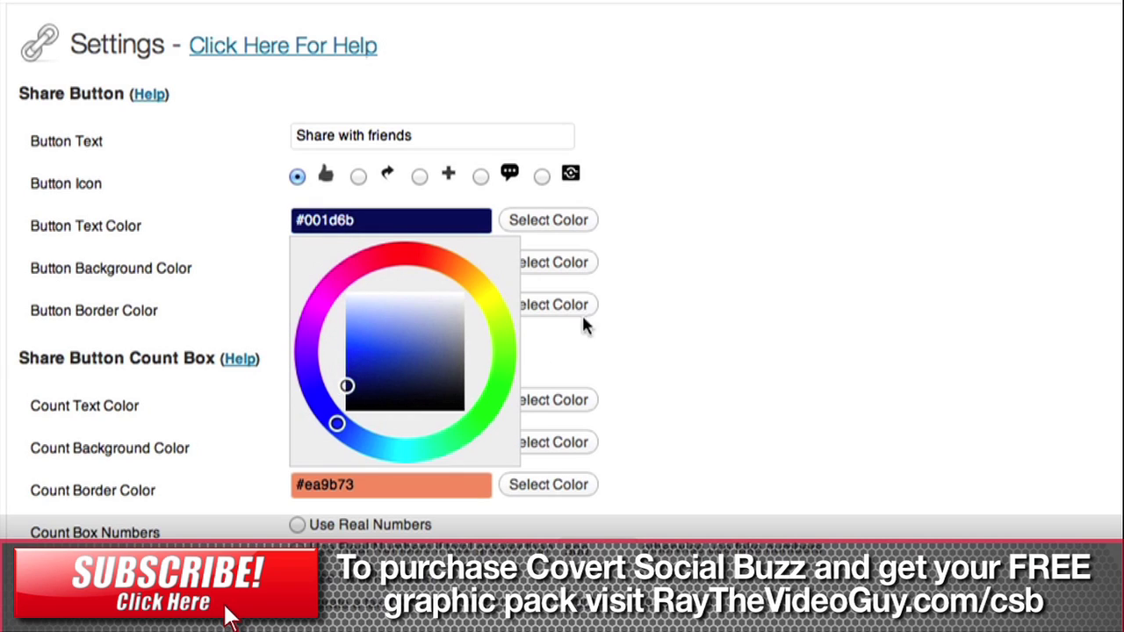
pyautogui.click(707, 297)
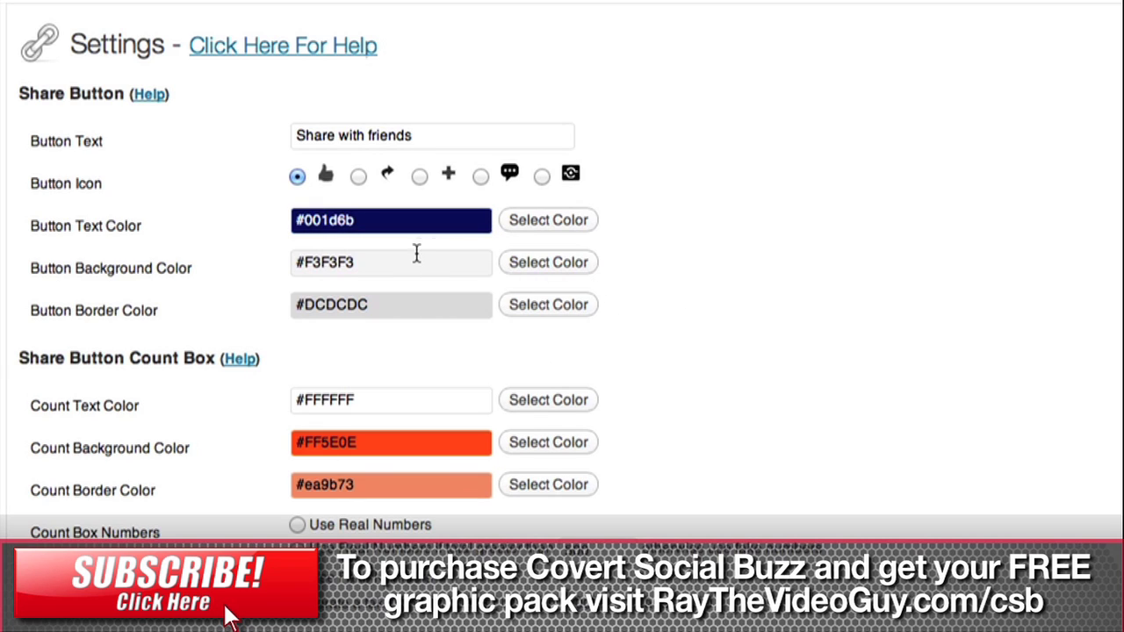
pyautogui.hscroll(-3, 373, 262)
# Step: Set the share button background colour to light blue #b9bfdf
pyautogui.click(394, 262)
pyautogui.click(527, 267)
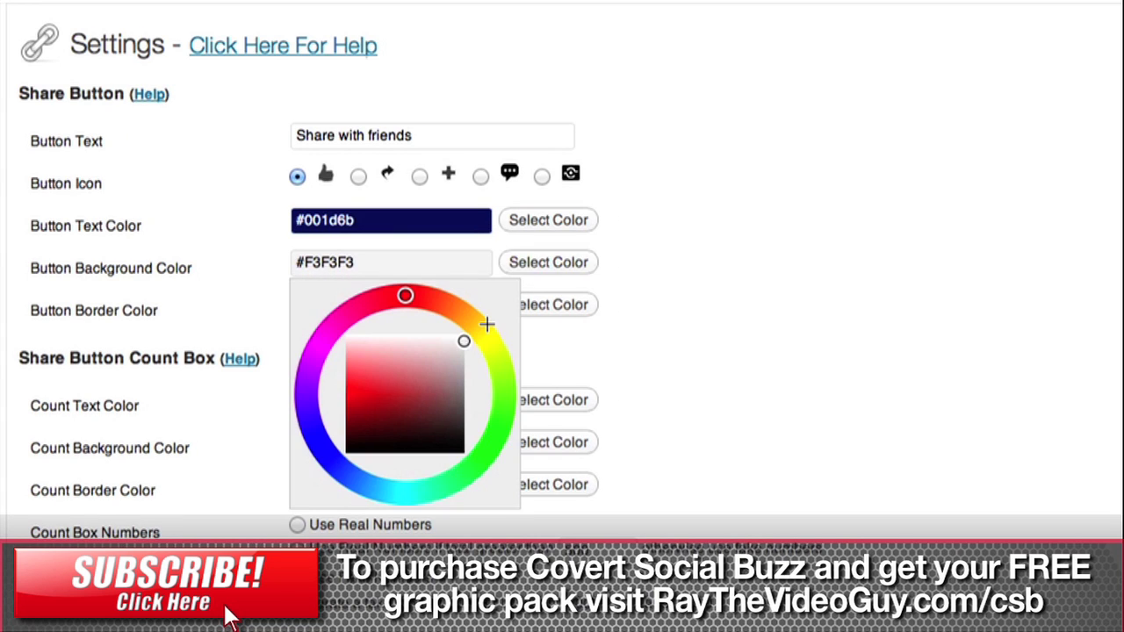
pyautogui.click(326, 459)
pyautogui.moveTo(419, 363); pyautogui.dragTo(419, 358)
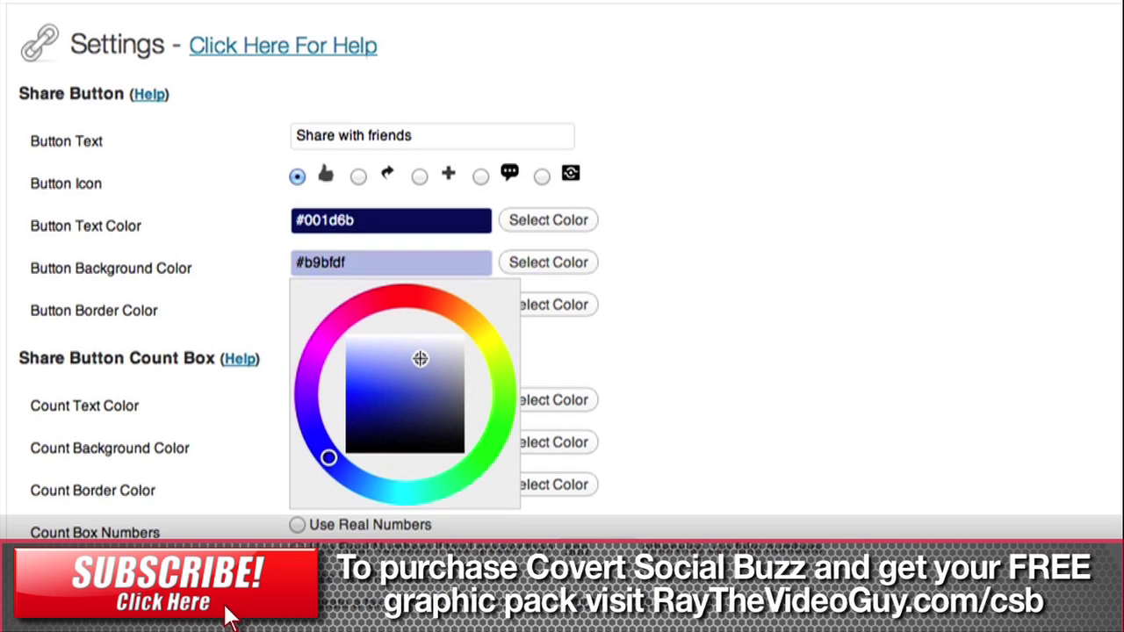
pyautogui.click(713, 336)
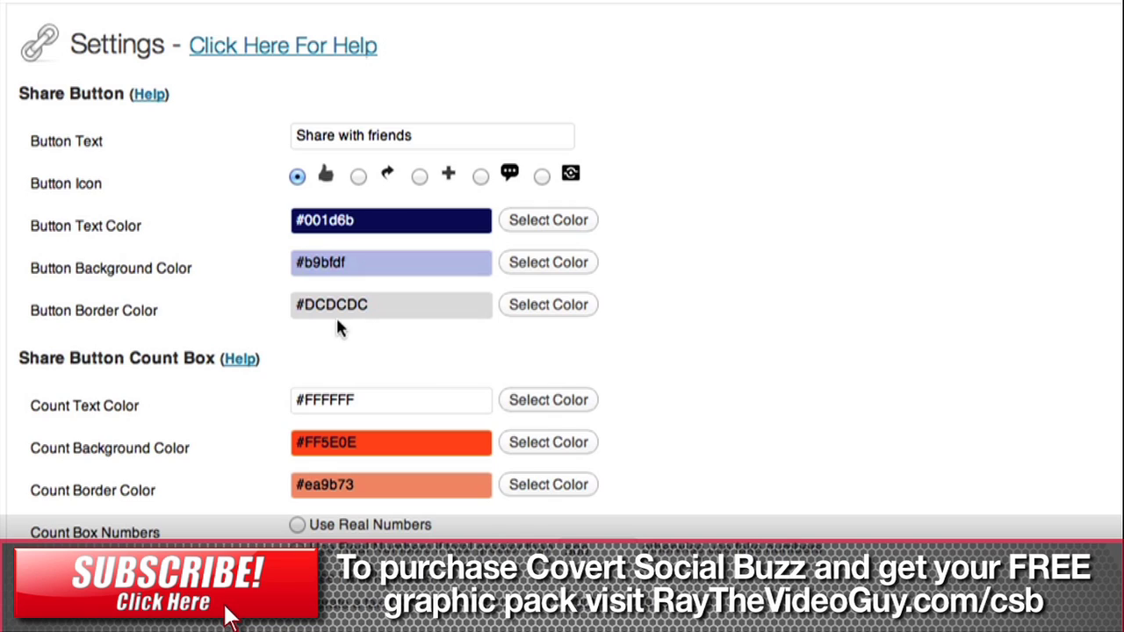
# Step: Set the share button border colour to dark blue #00145c
pyautogui.click(359, 305)
pyautogui.click(534, 314)
pyautogui.click(333, 497)
pyautogui.moveTo(355, 485)
pyautogui.mouseDown()
pyautogui.moveTo(371, 453)
pyautogui.moveTo(346, 472)
pyautogui.mouseUp()
pyautogui.click(694, 387)
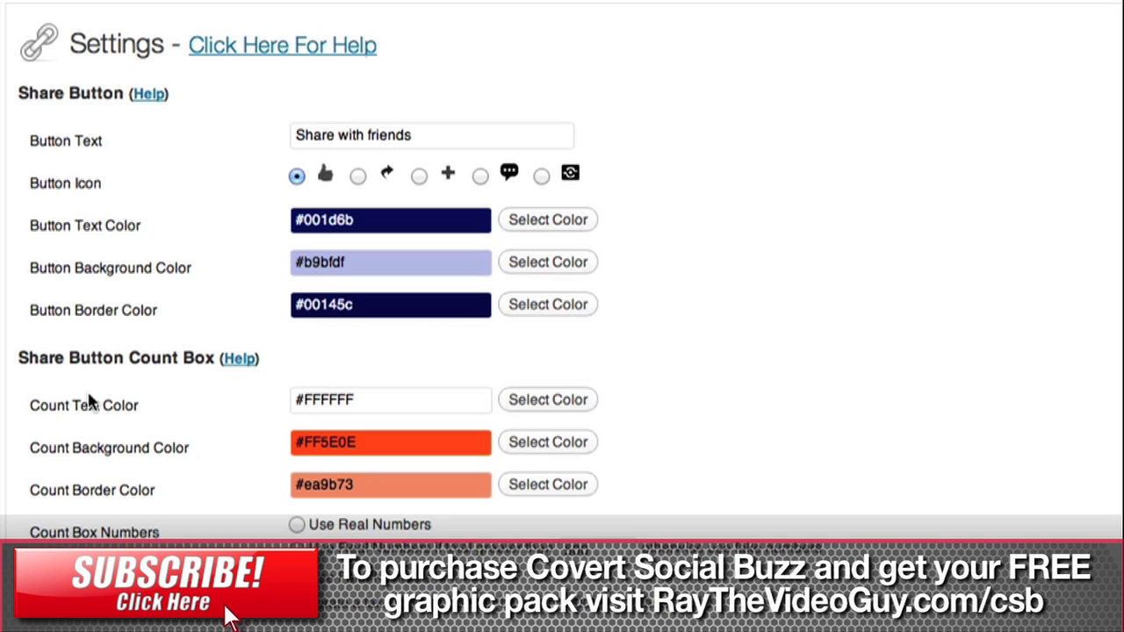
# Step: Set count text to #d2dffe, count background to #020a69 and count border to black #000000
pyautogui.click(358, 402)
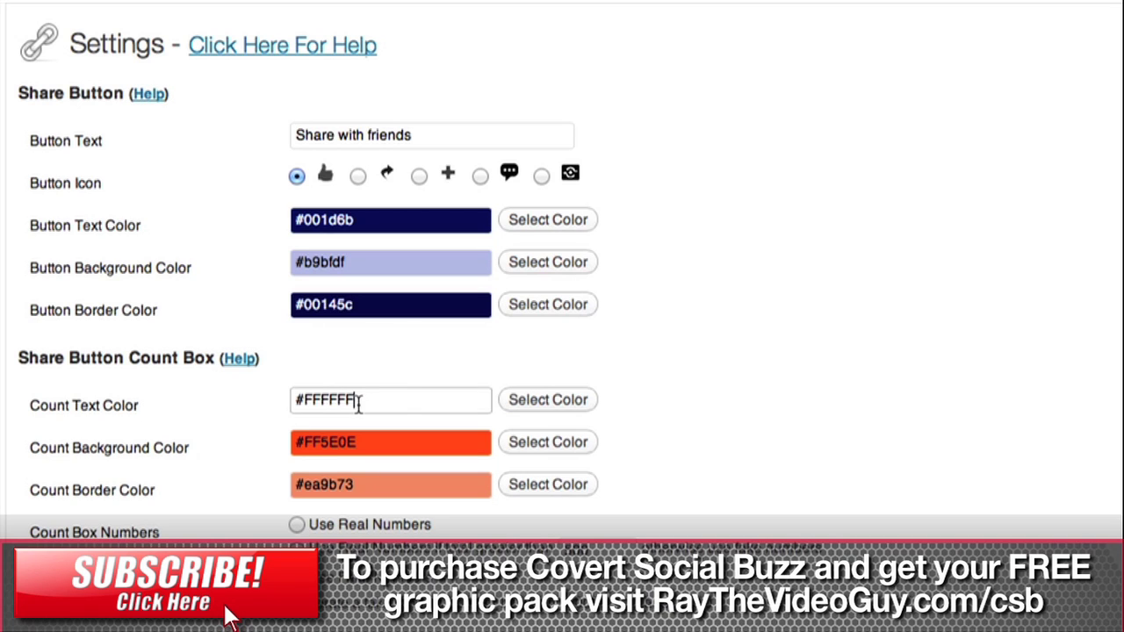
pyautogui.click(550, 399)
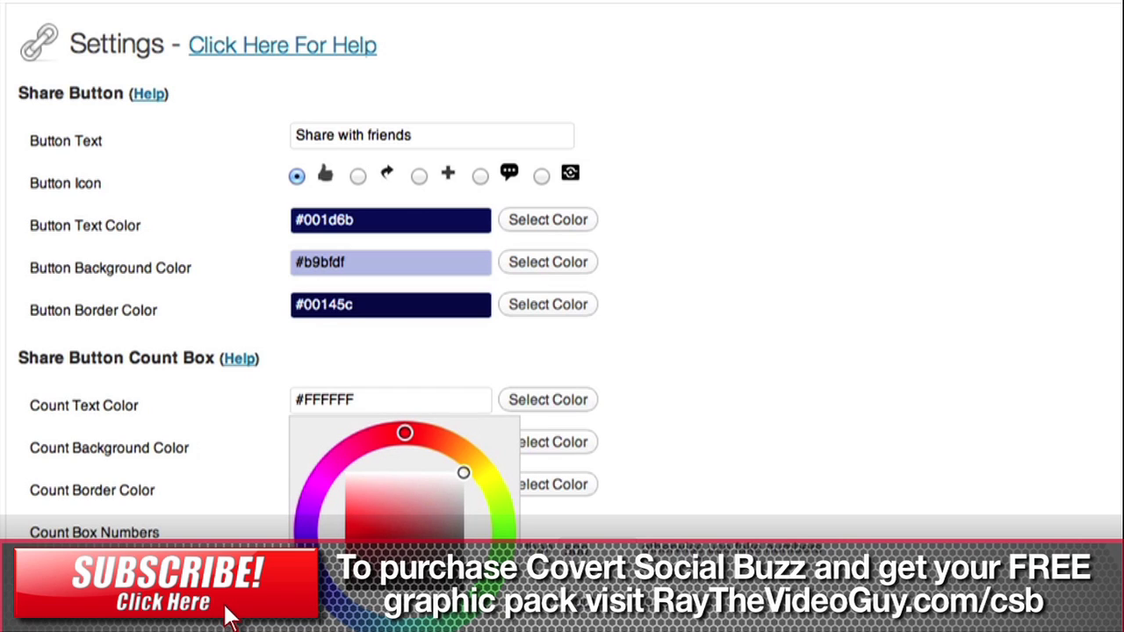
pyautogui.click(340, 604)
pyautogui.moveTo(371, 501); pyautogui.dragTo(352, 483)
pyautogui.click(620, 483)
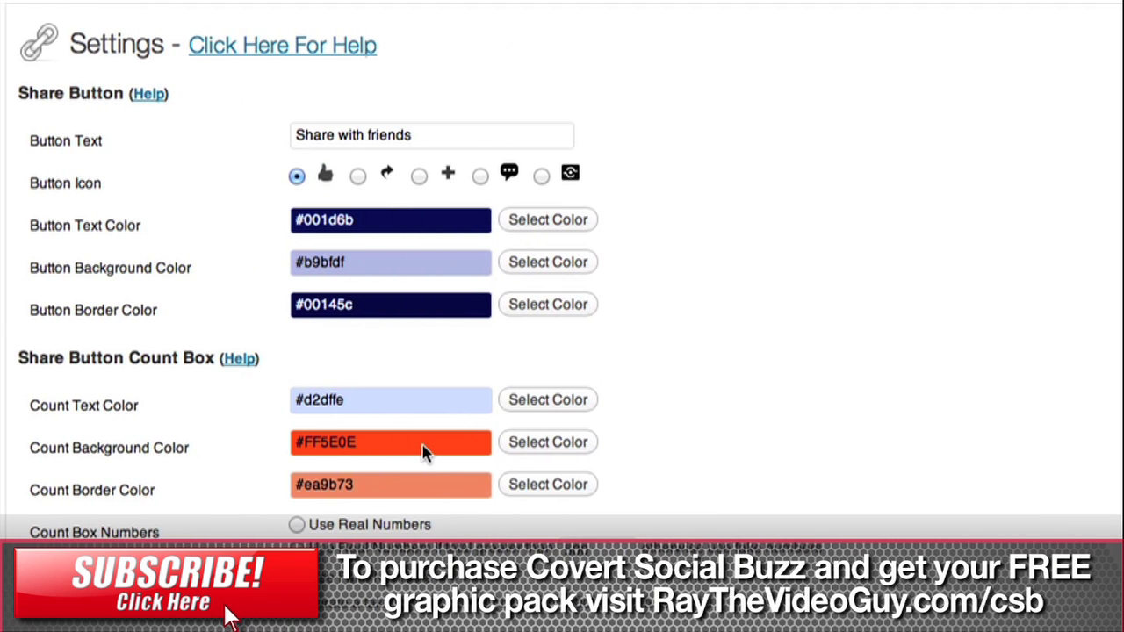
pyautogui.click(553, 449)
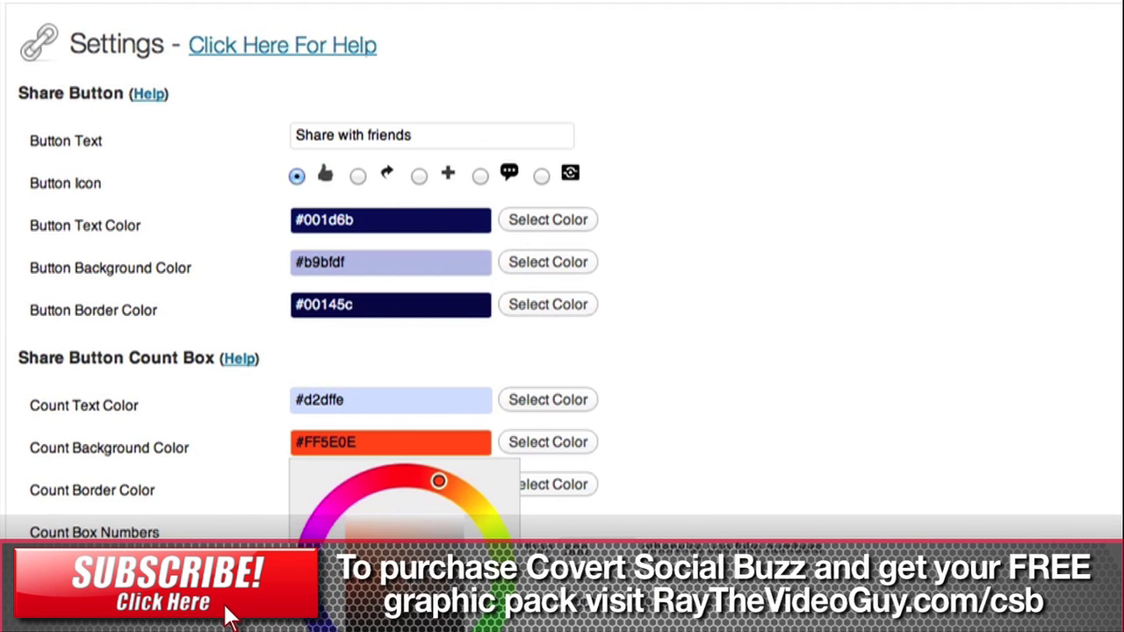
pyautogui.moveTo(360, 608); pyautogui.dragTo(351, 608)
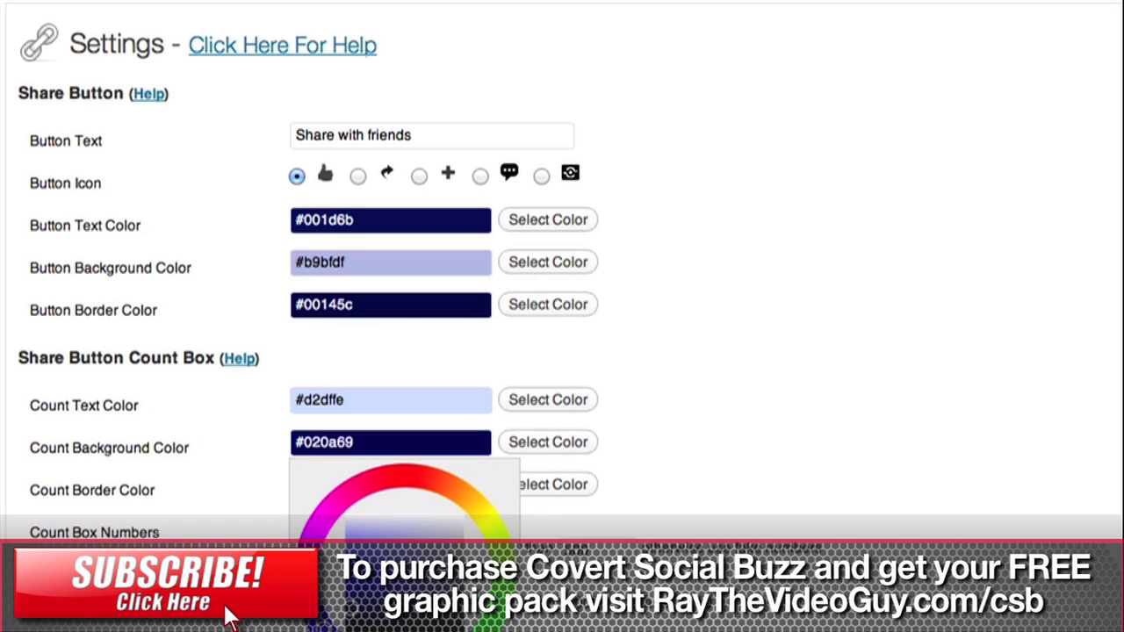
pyautogui.click(663, 463)
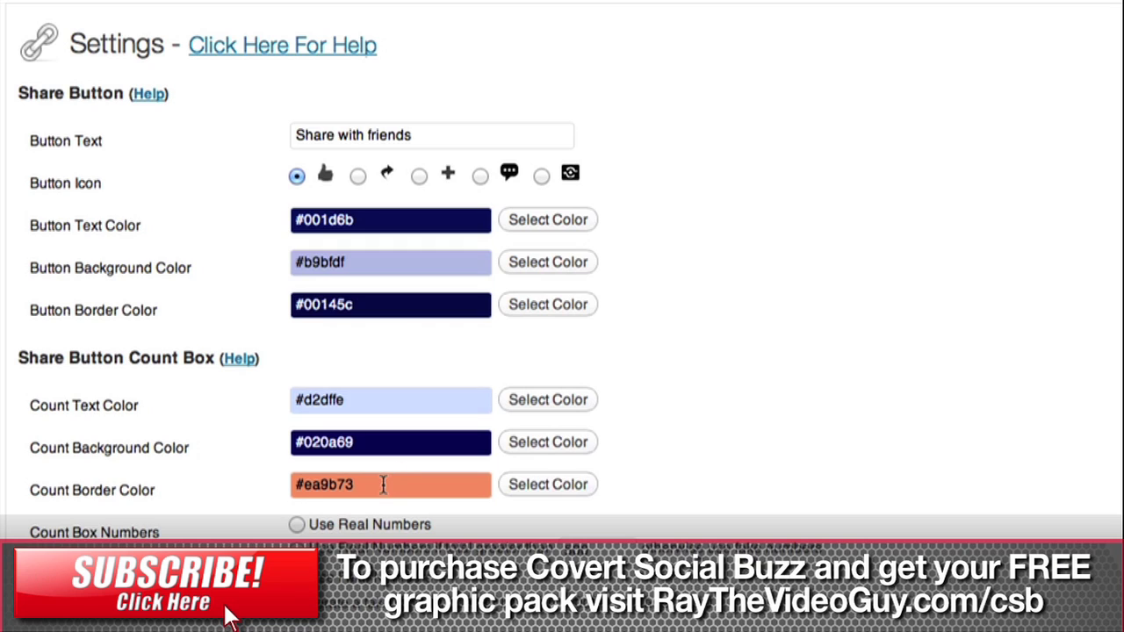
pyautogui.click(567, 485)
pyautogui.click(377, 597)
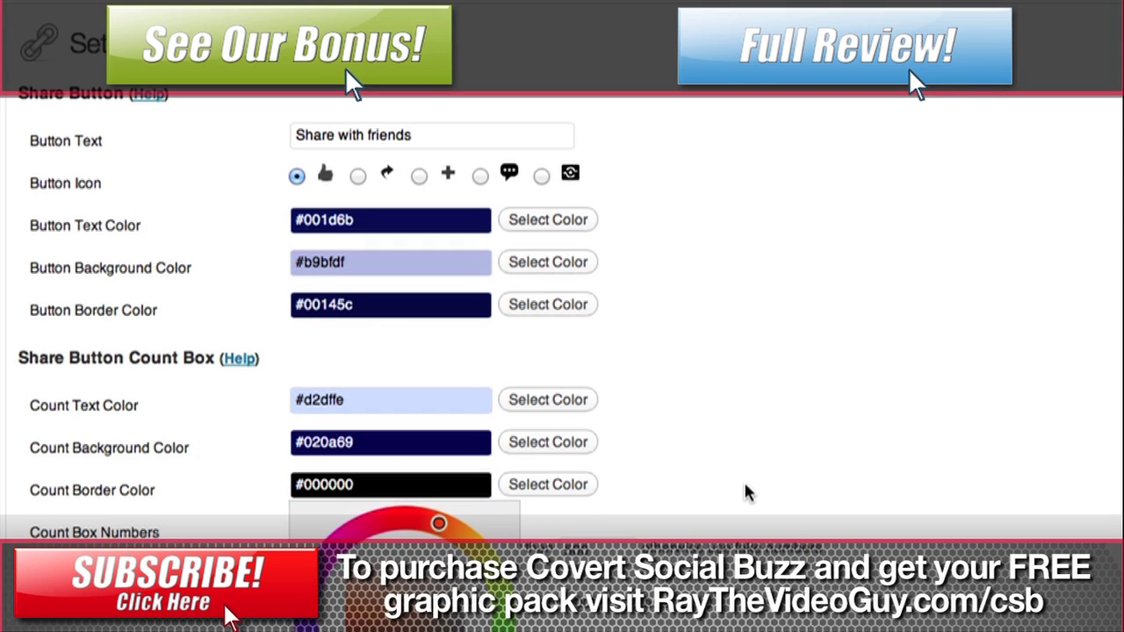
pyautogui.click(740, 490)
pyautogui.scroll(-5, 753, 448)
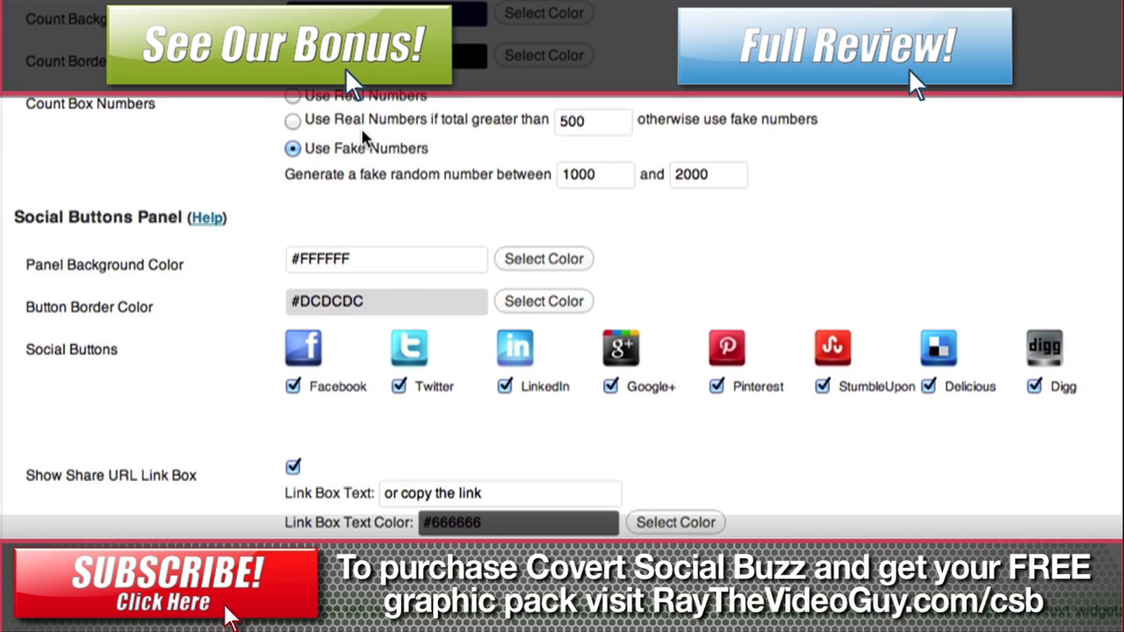
pyautogui.doubleClick(606, 123)
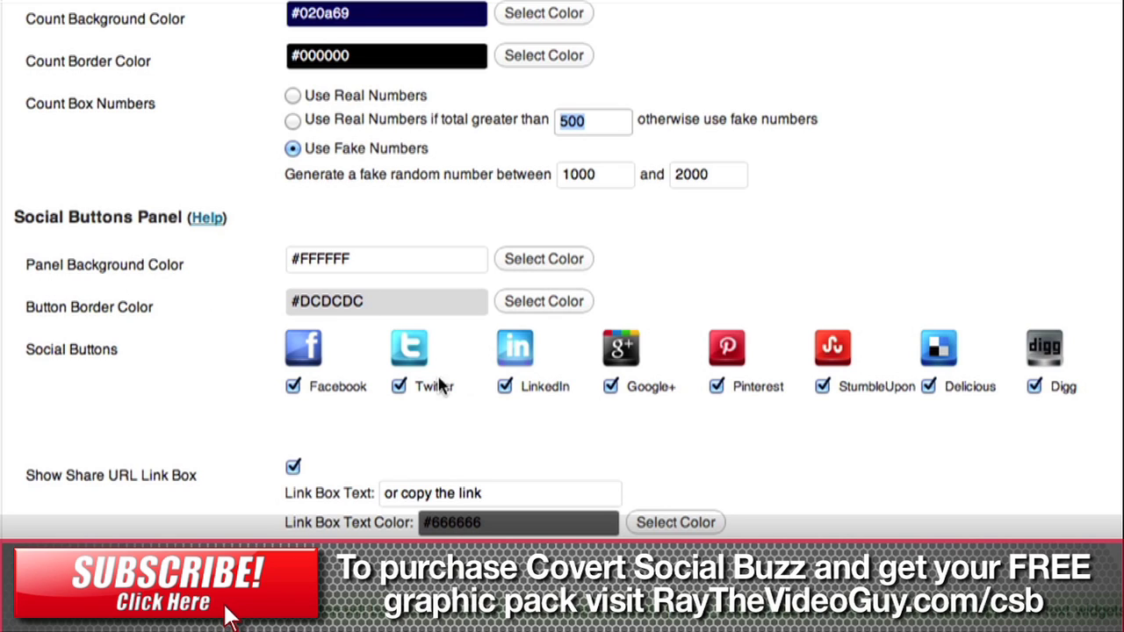
# Step: Turn off the Google+ share button and keep Pinterest and StumbleUpon enabled
pyautogui.click(612, 388)
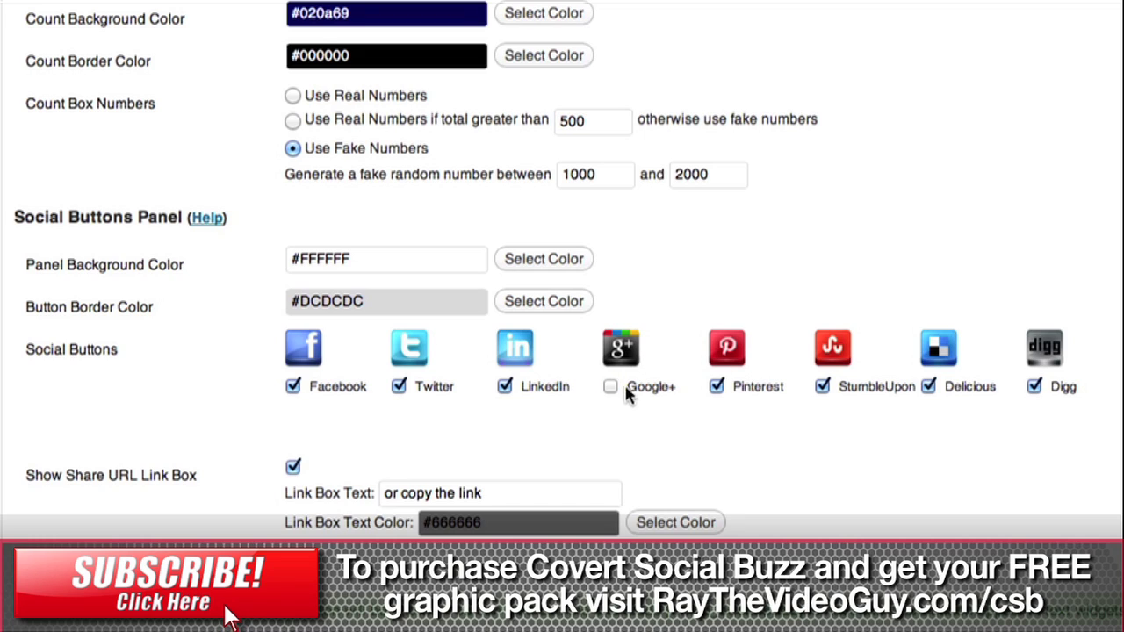
pyautogui.click(716, 387)
pyautogui.click(715, 386)
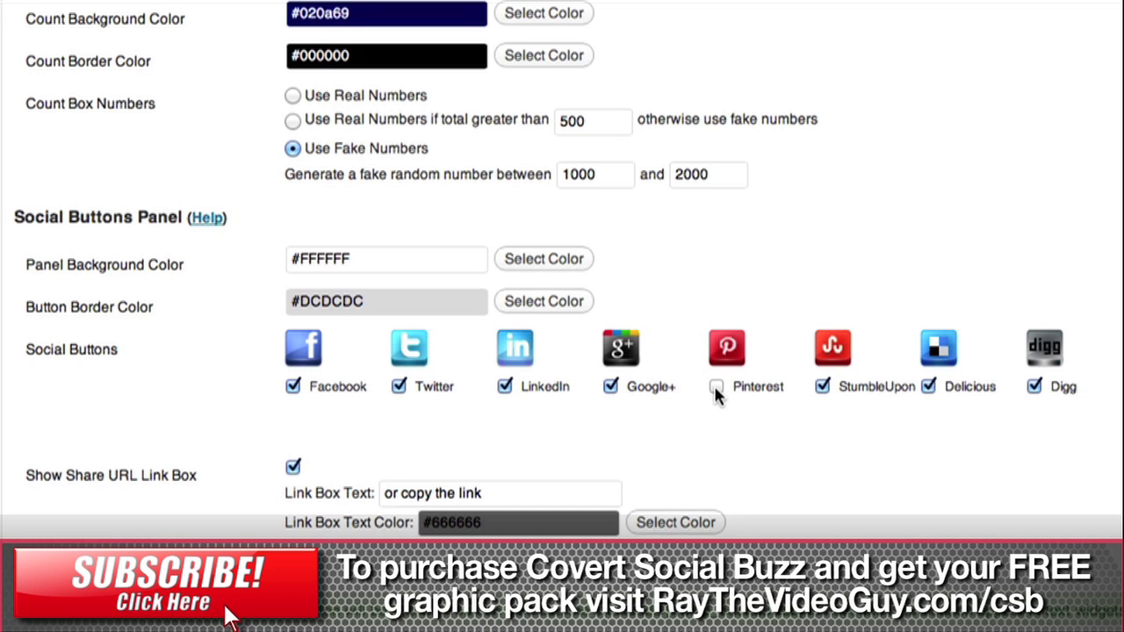
pyautogui.click(823, 387)
# Step: Set the panel background to light blue #ccdaff and the button border to navy #002775
pyautogui.click(542, 263)
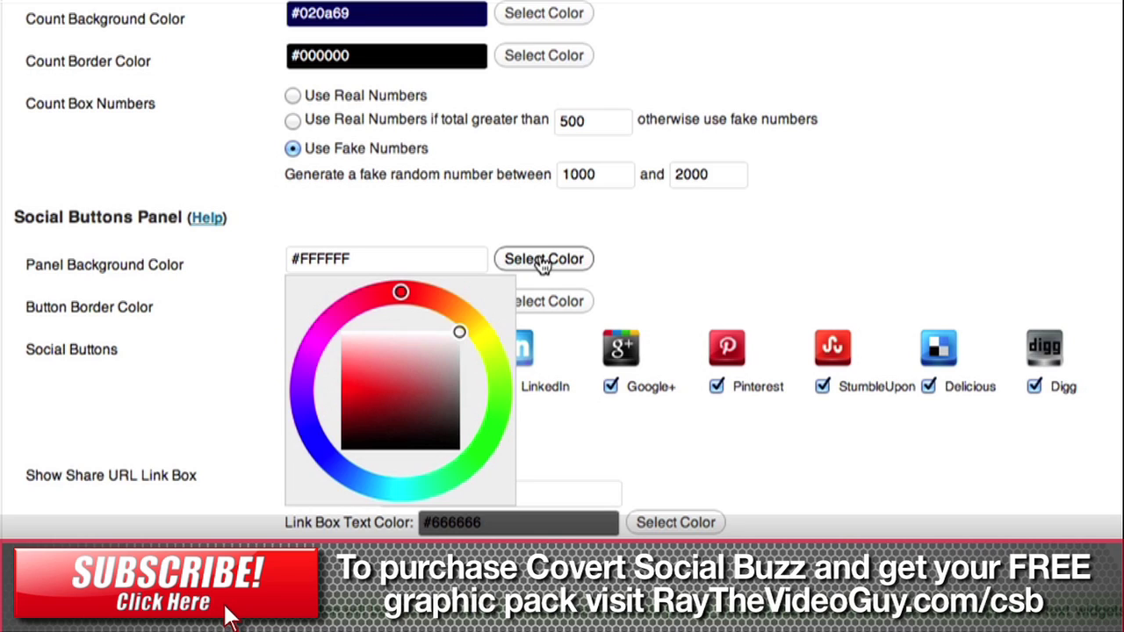
pyautogui.click(336, 459)
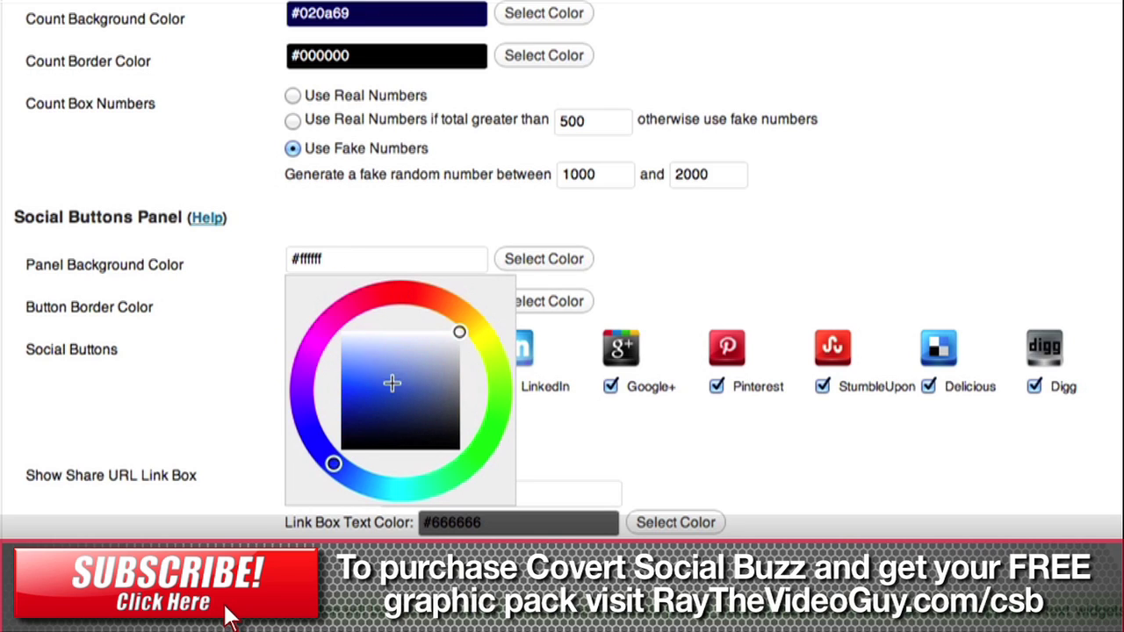
pyautogui.click(341, 344)
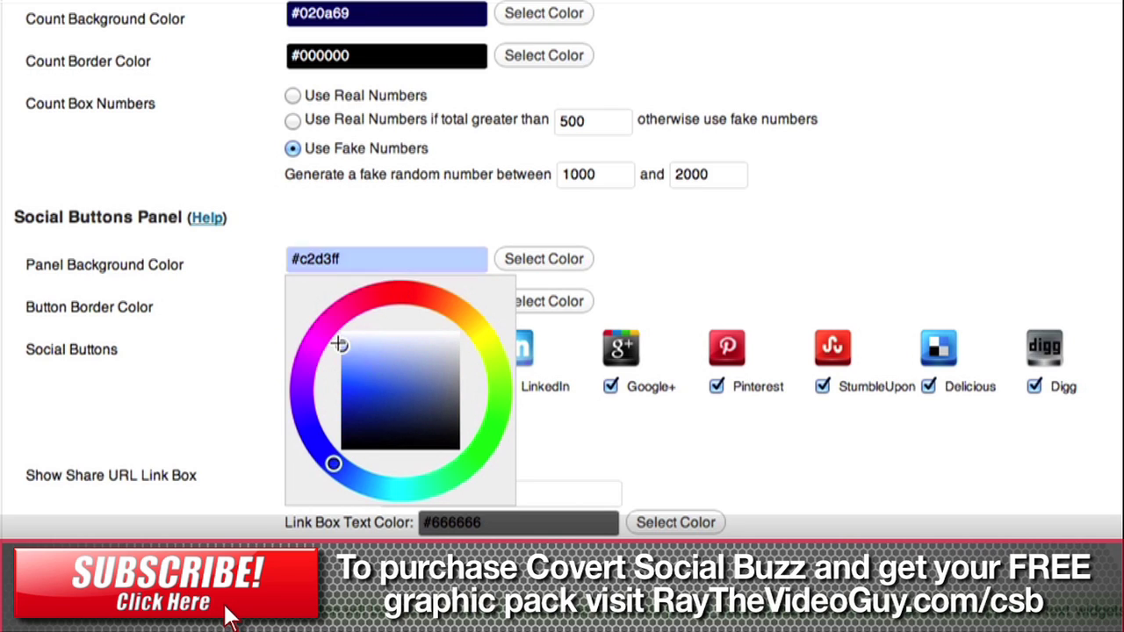
pyautogui.click(606, 285)
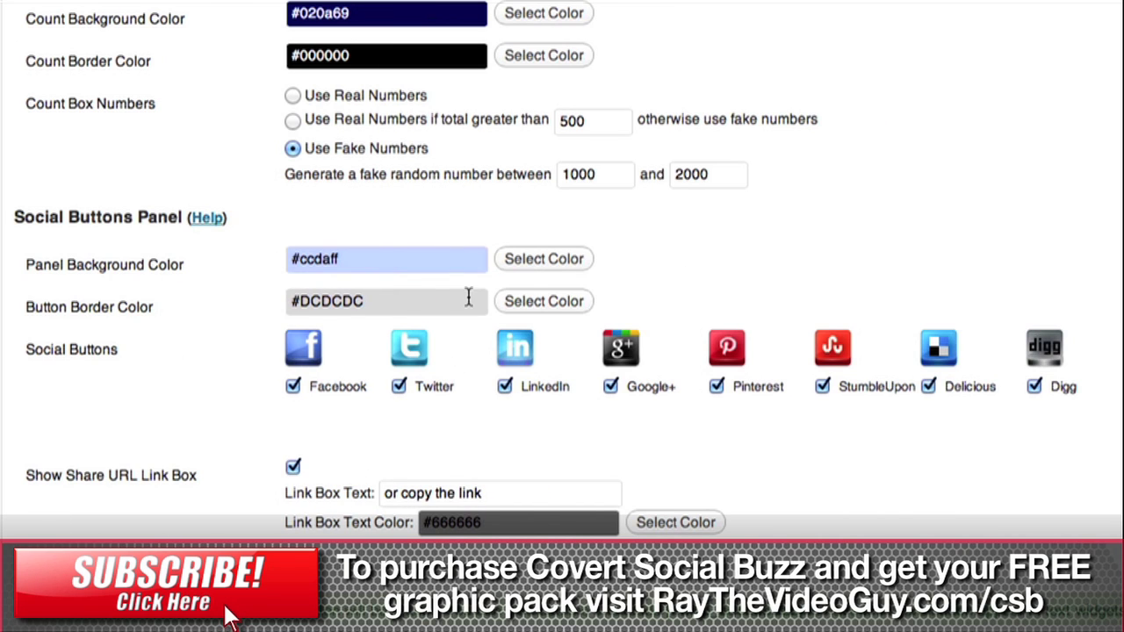
pyautogui.click(518, 302)
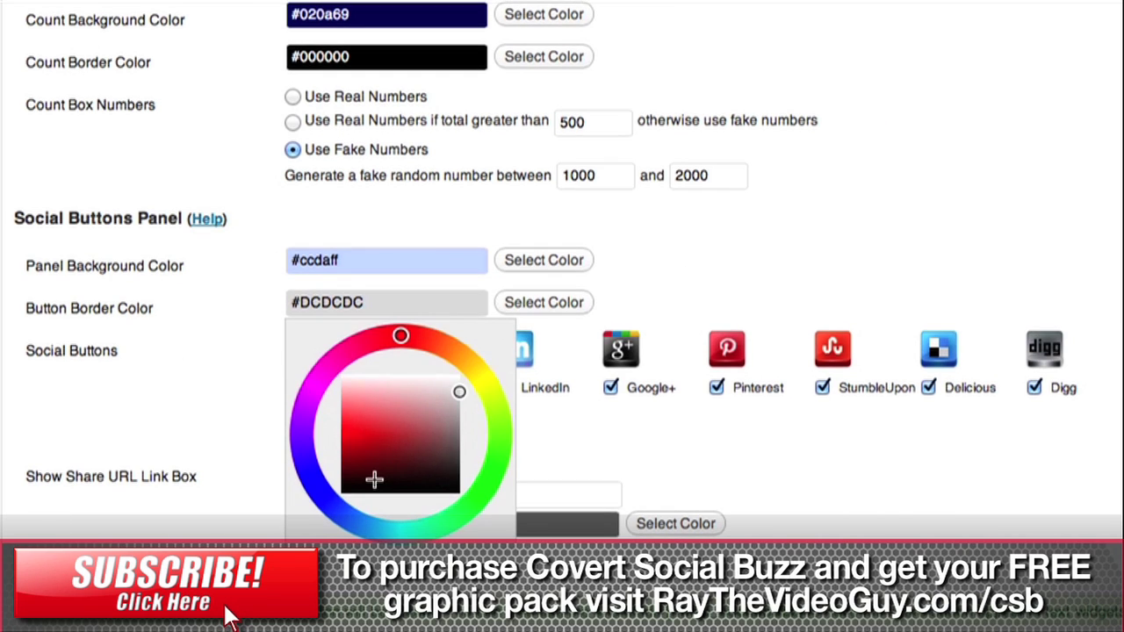
pyautogui.click(334, 510)
pyautogui.click(340, 465)
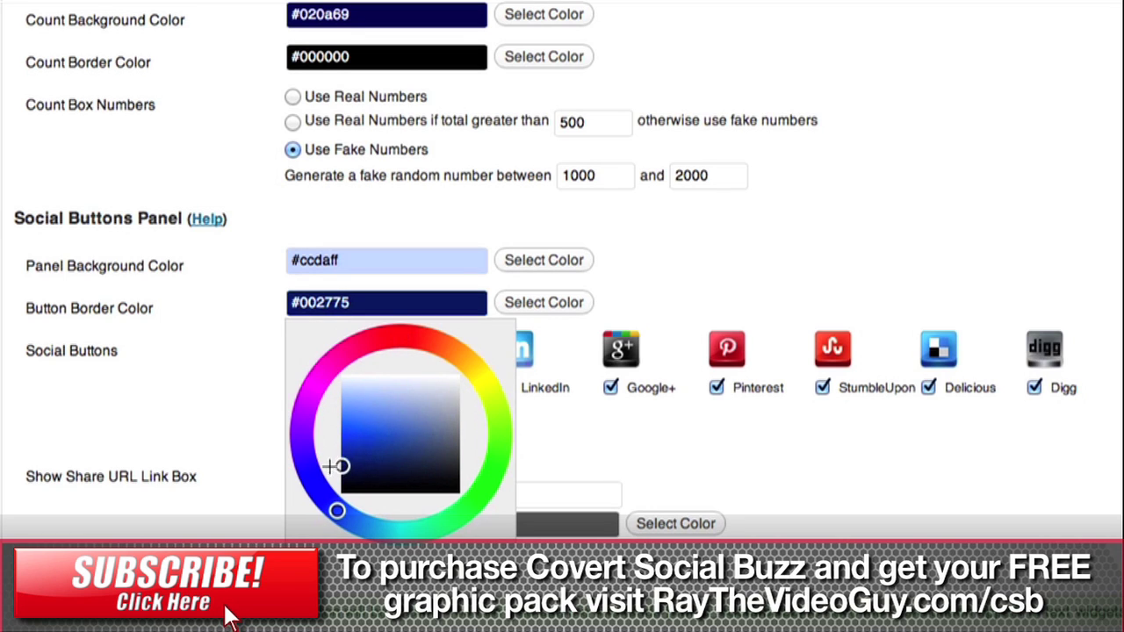
pyautogui.click(657, 288)
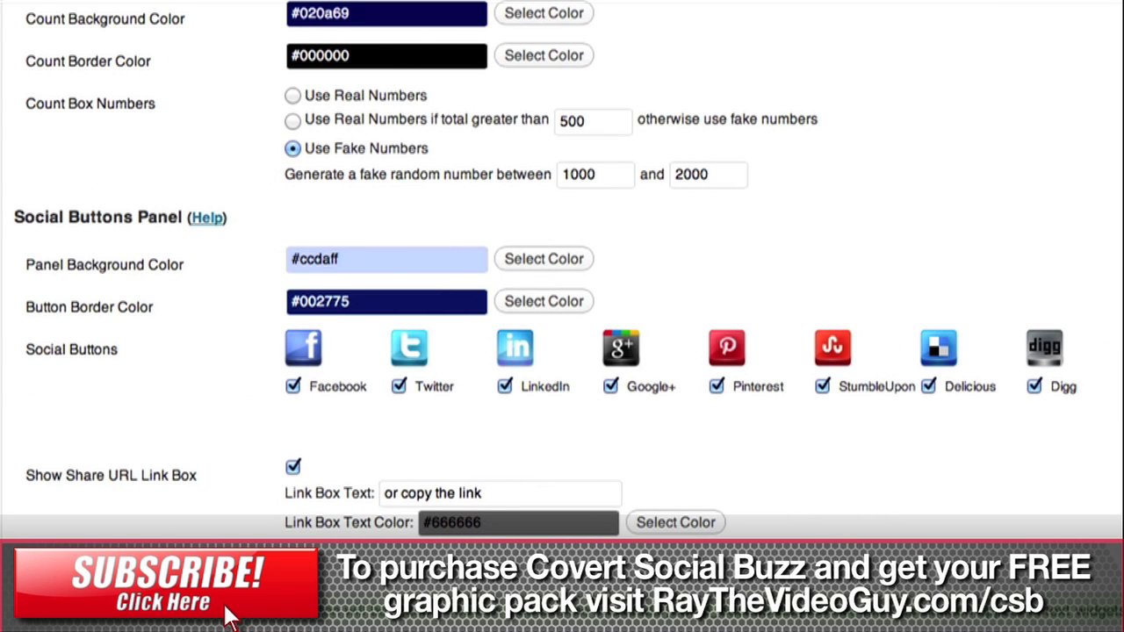
pyautogui.click(504, 492)
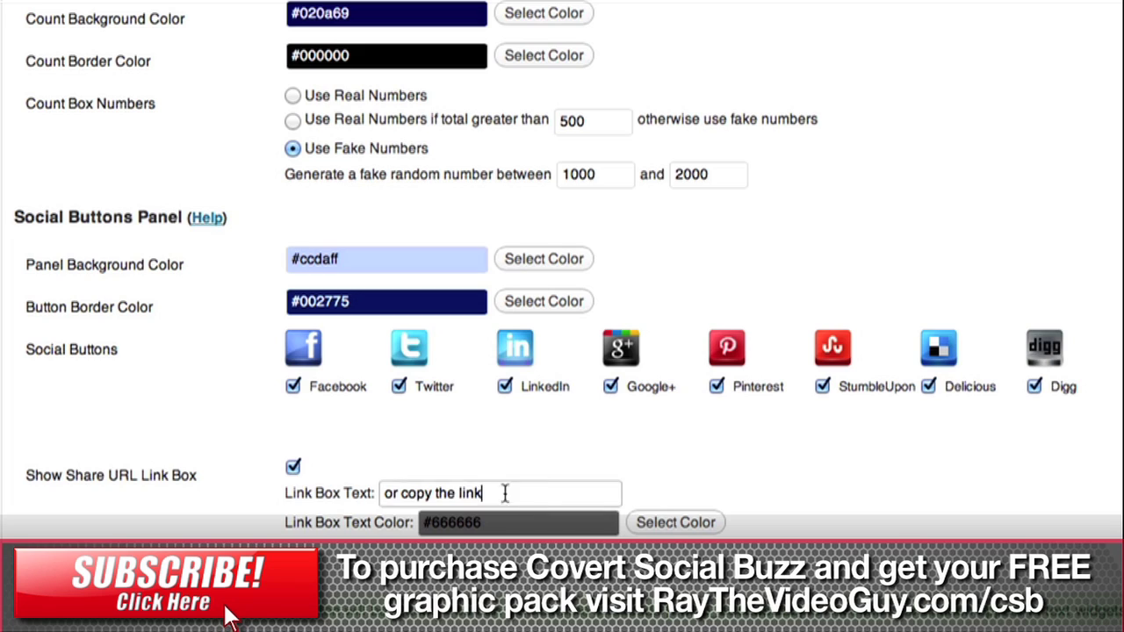
pyautogui.hotkey('ctrl', 'a')
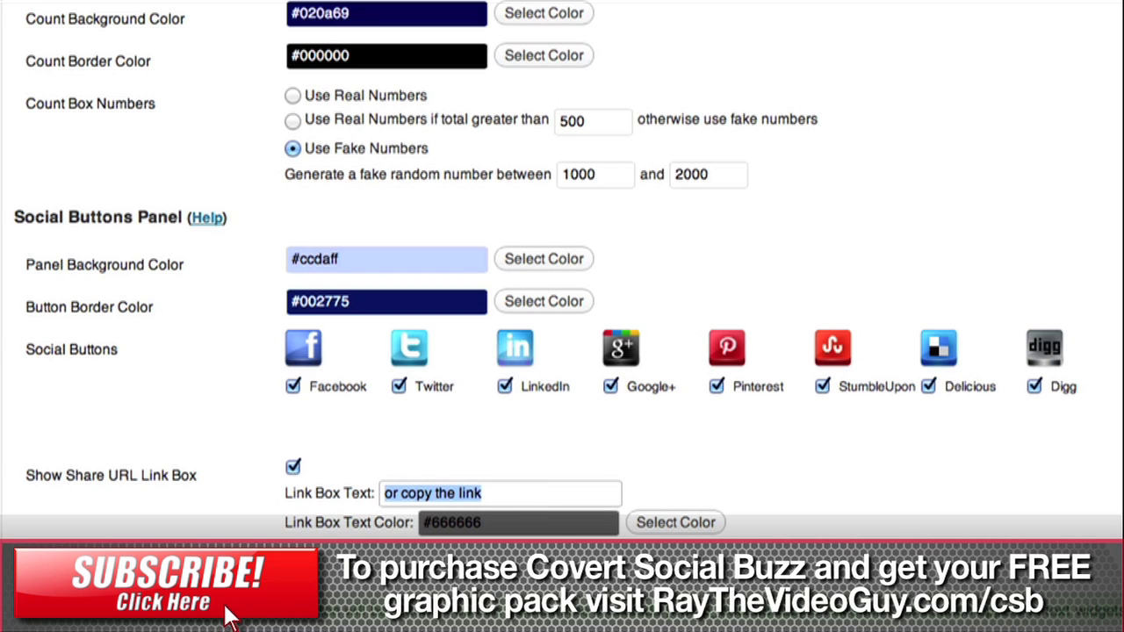
pyautogui.write('http:/')
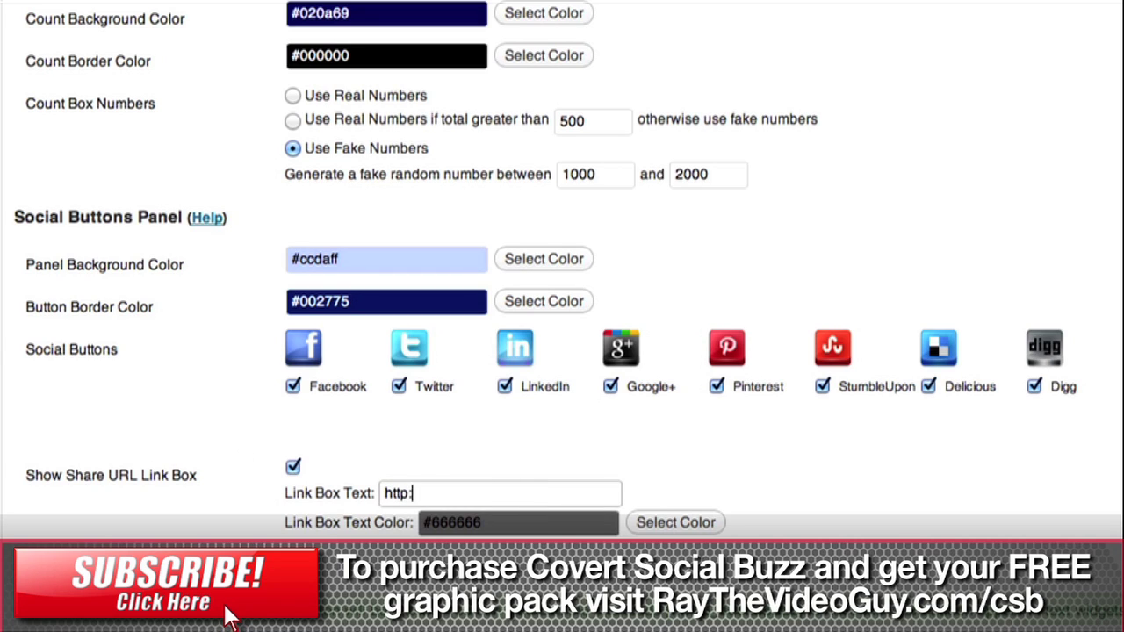
pyautogui.write('/www.animateyou')
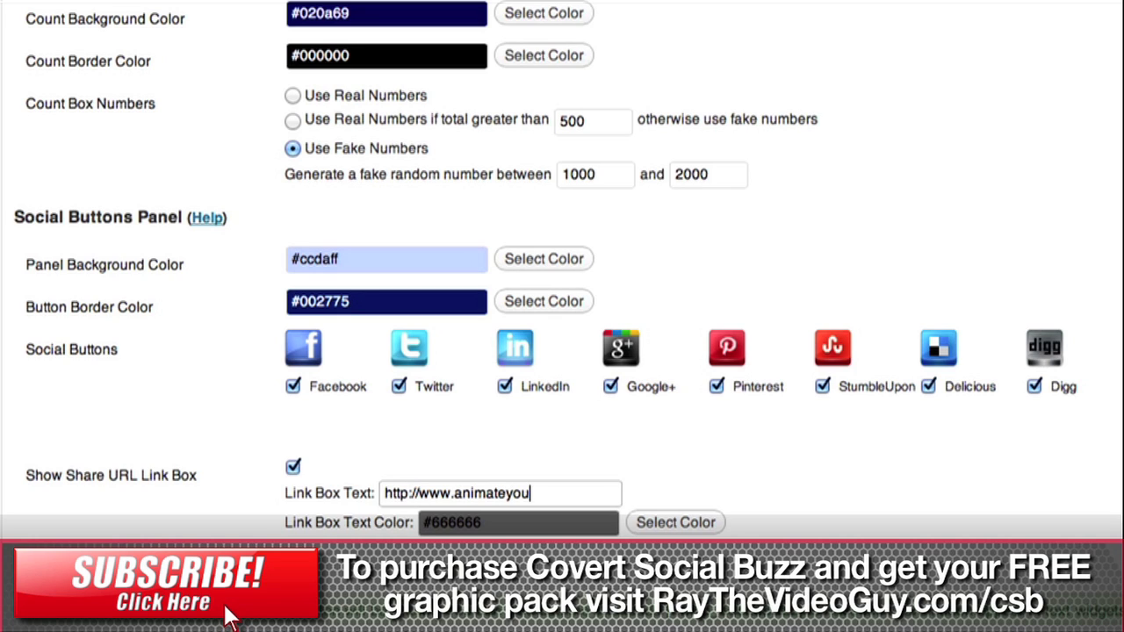
pyautogui.write('rlogo.com')
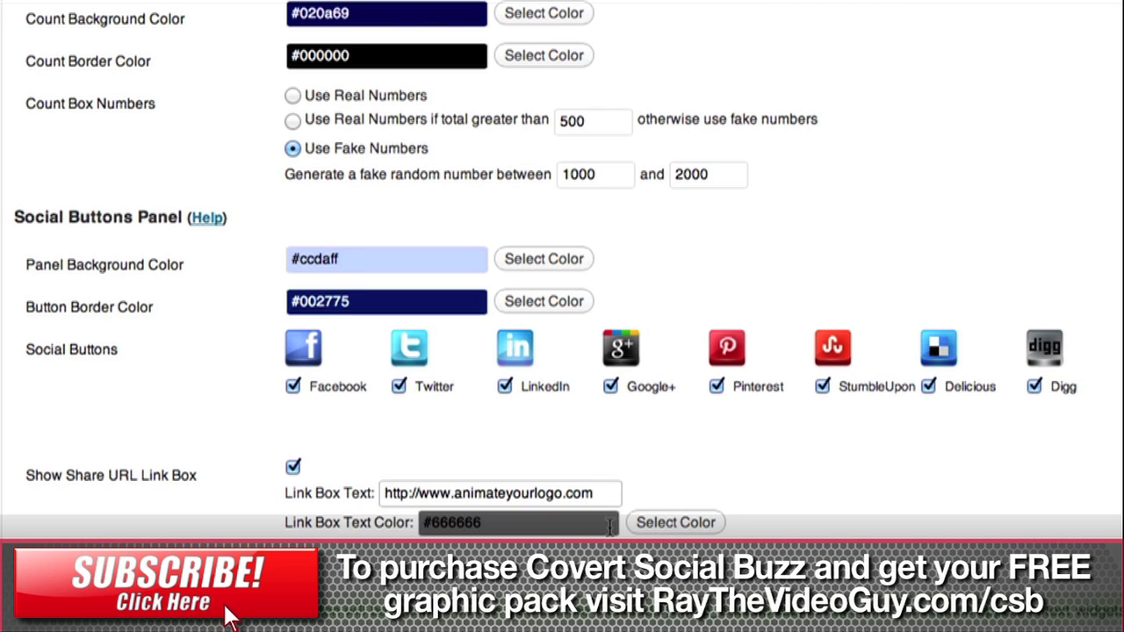
pyautogui.click(689, 531)
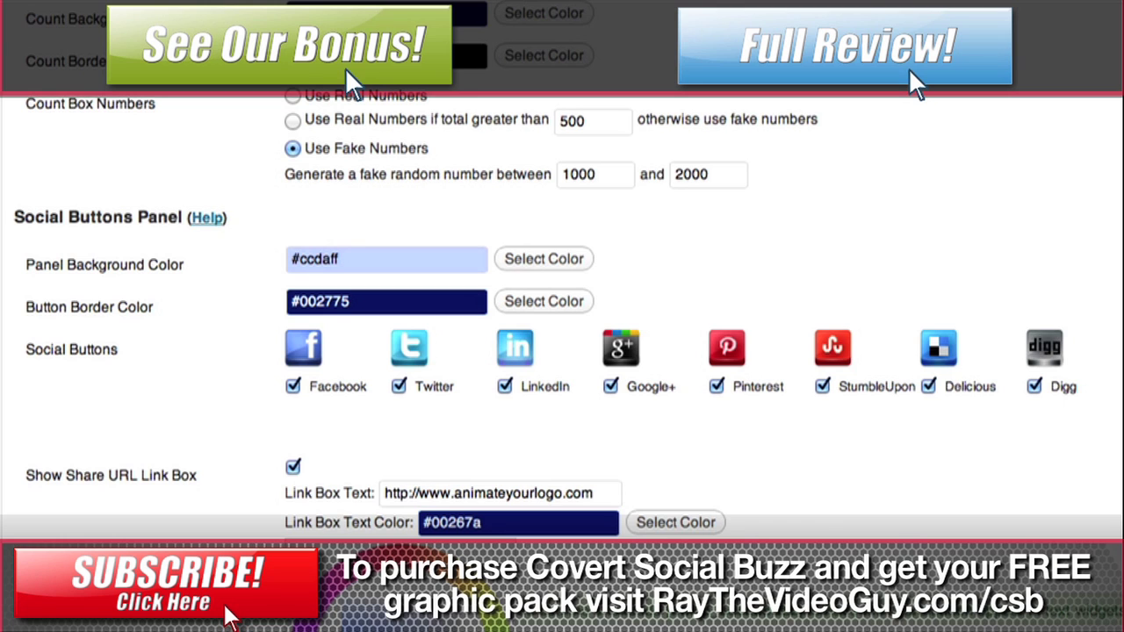
# Step: Tick 'Show for posts on the home page' under Share Button Placement
pyautogui.scroll(-6, 562, 316)
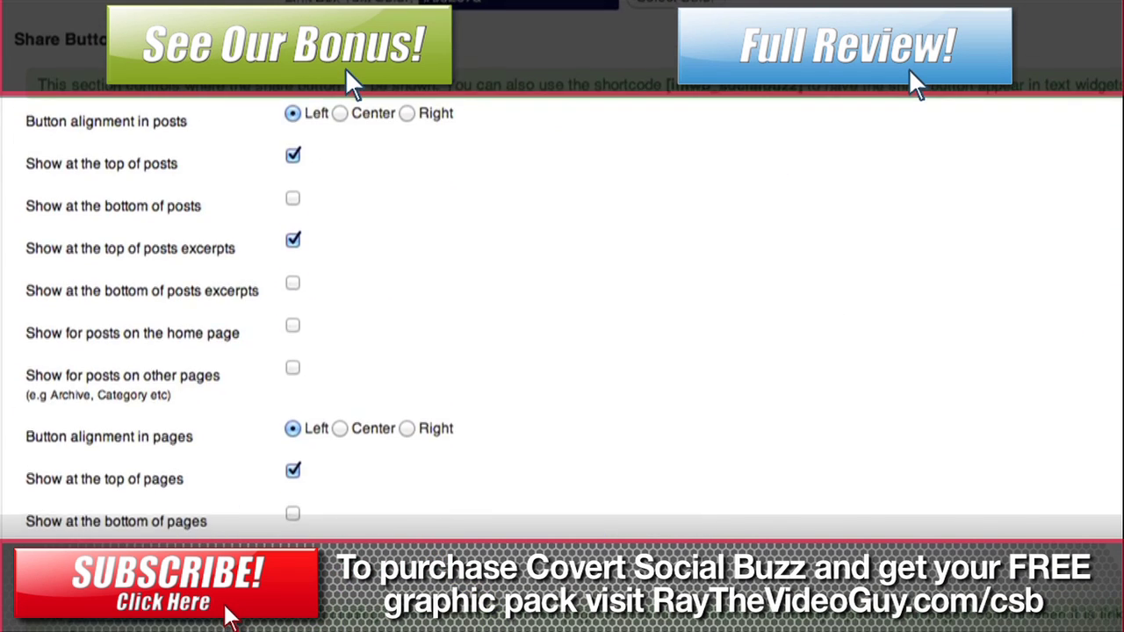
pyautogui.scroll(-1, 562, 316)
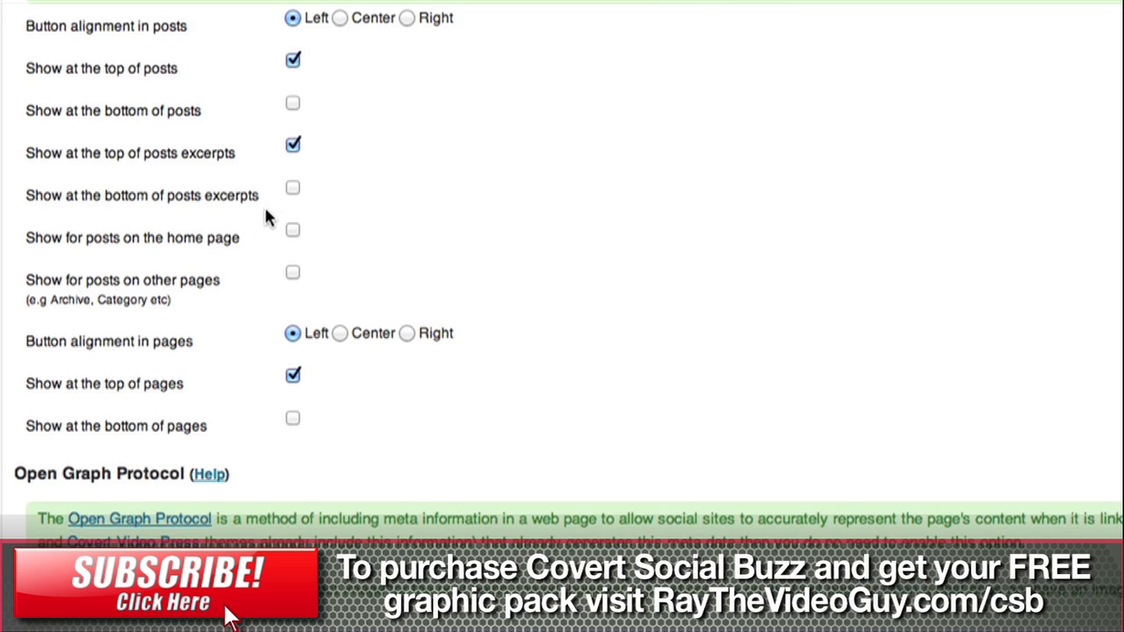
pyautogui.click(293, 232)
pyautogui.scroll(-5, 427, 394)
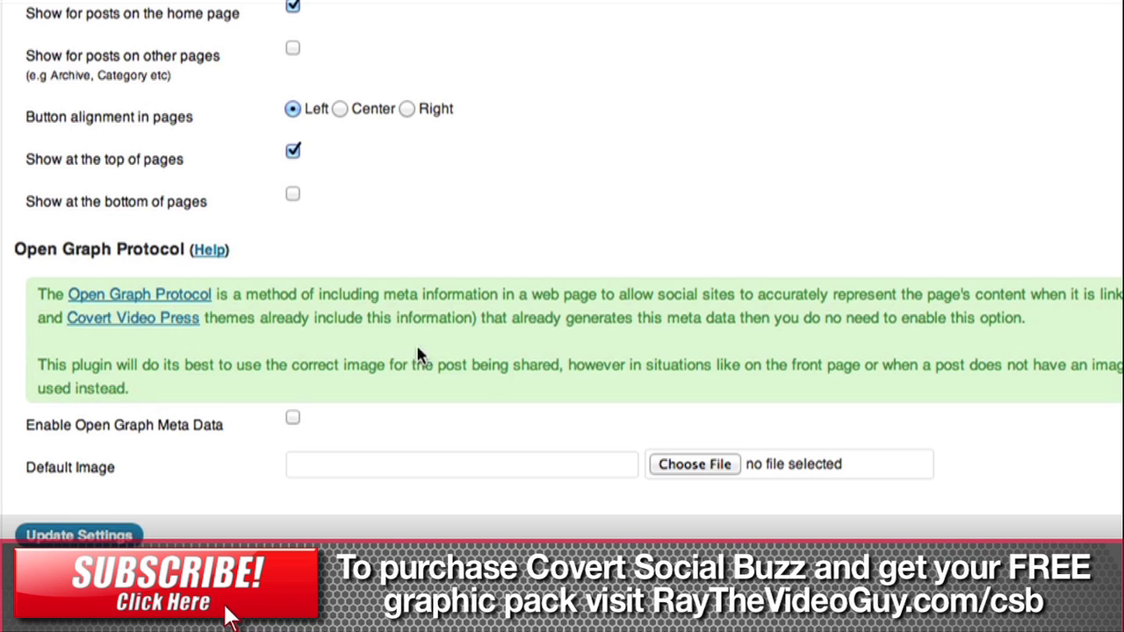
# Step: Enable Open Graph meta data and pick Projects > Animate your logo > Animate your logo 2.png as default image
pyautogui.click(293, 418)
pyautogui.click(695, 464)
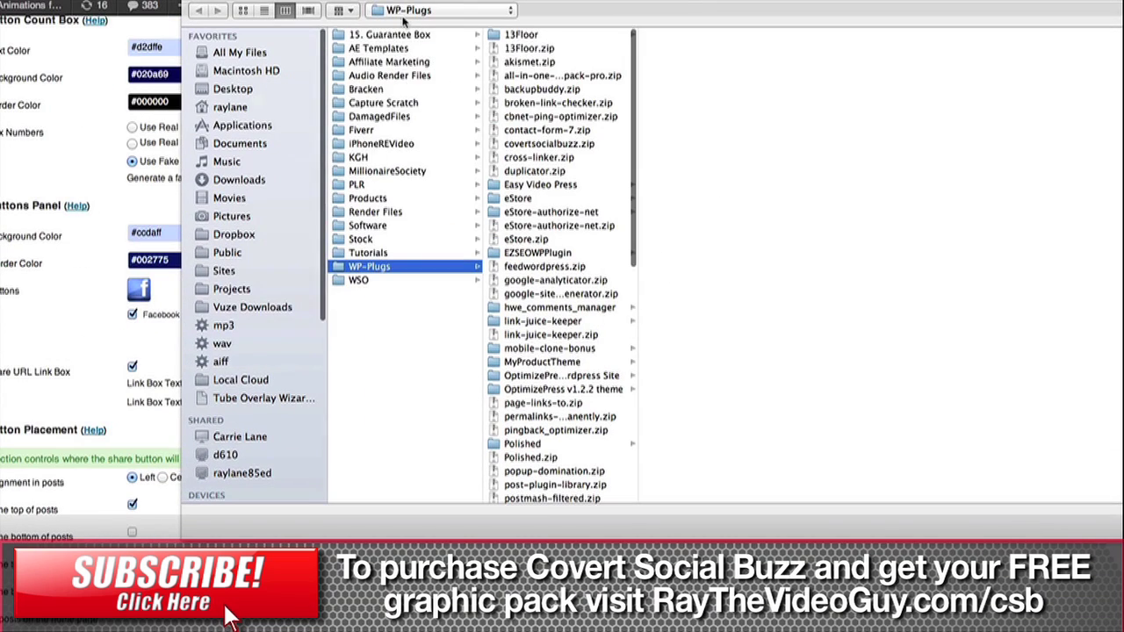
pyautogui.click(413, 11)
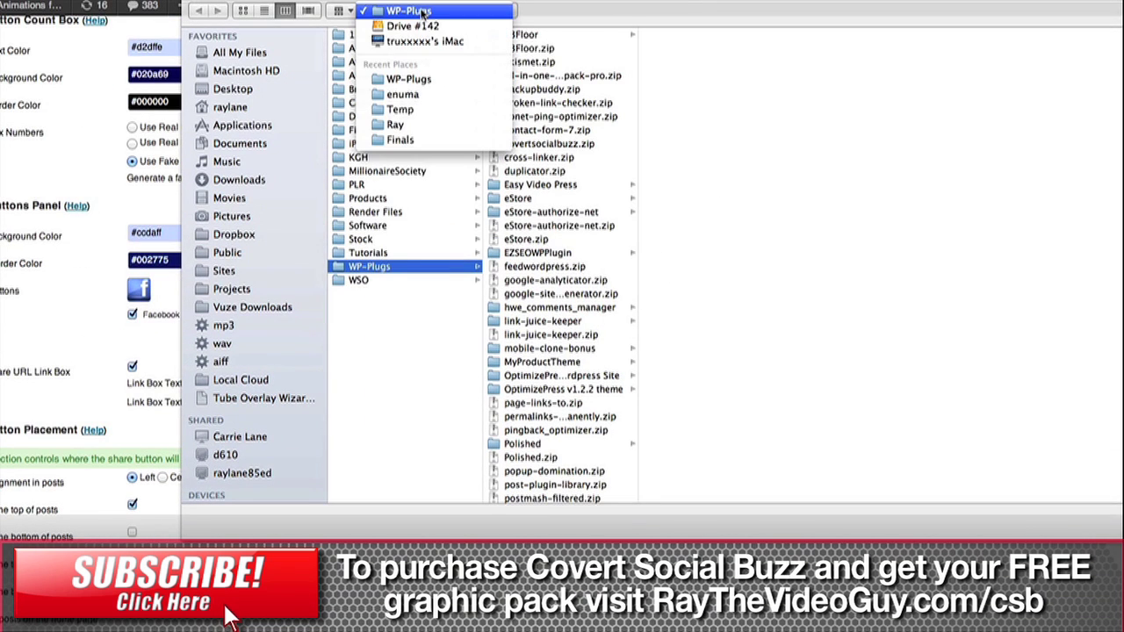
pyautogui.click(417, 12)
pyautogui.click(239, 290)
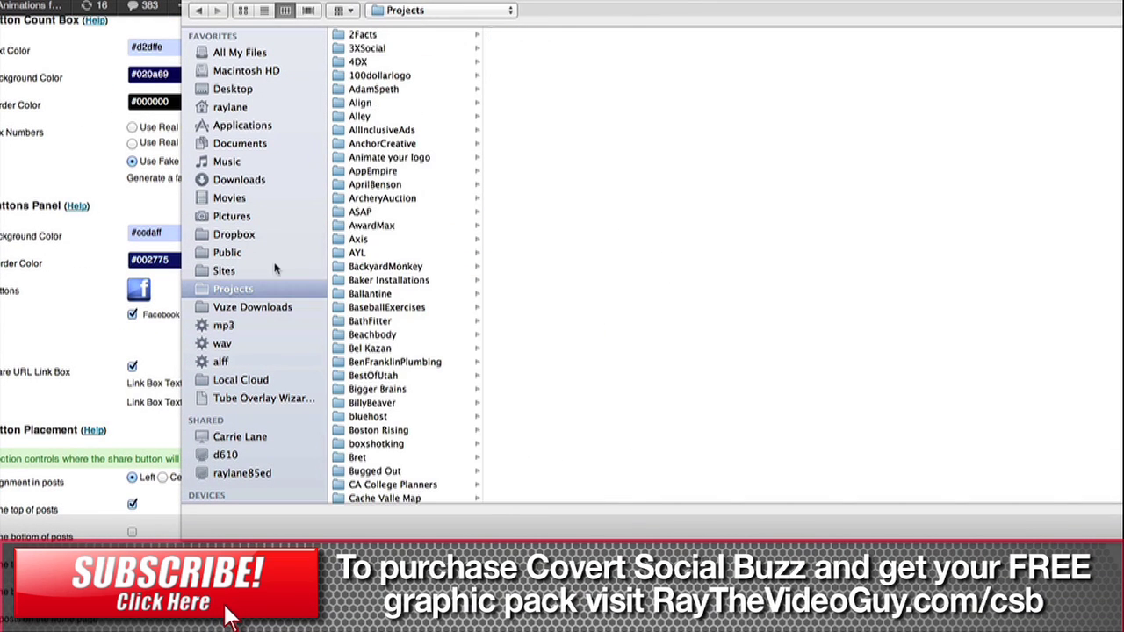
pyautogui.click(400, 156)
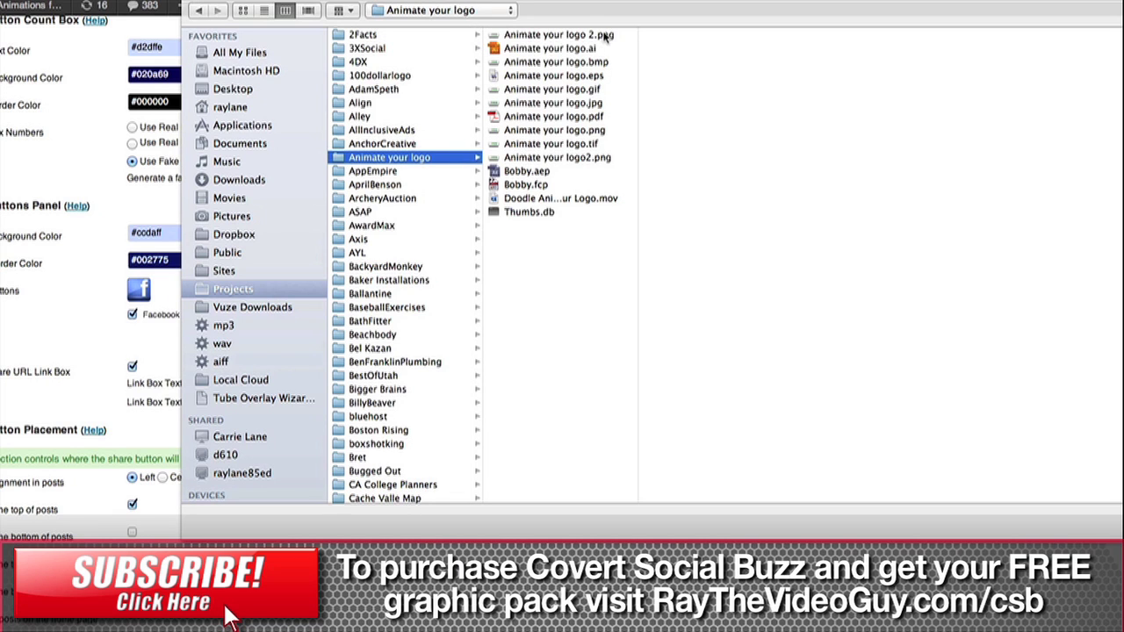
pyautogui.click(546, 77)
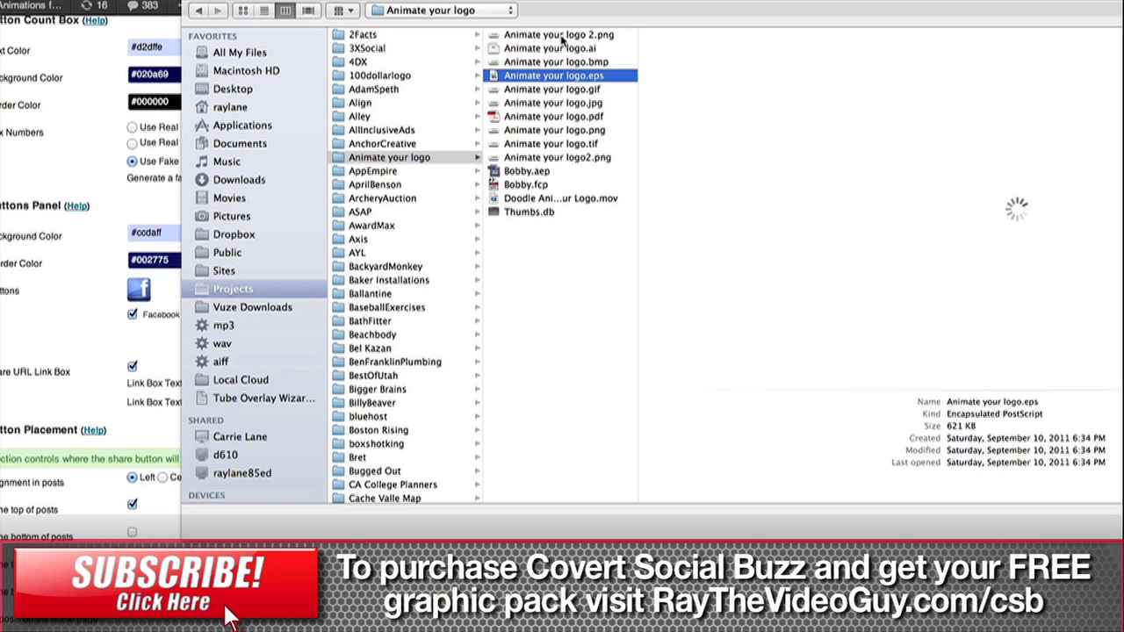
pyautogui.click(563, 36)
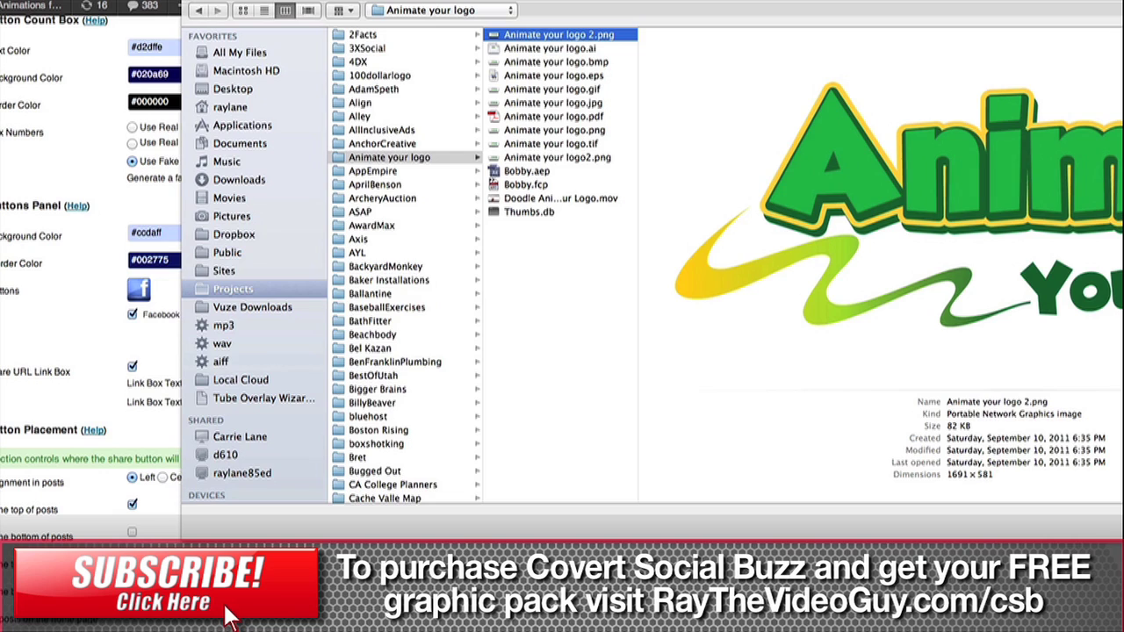
pyautogui.press('Return')
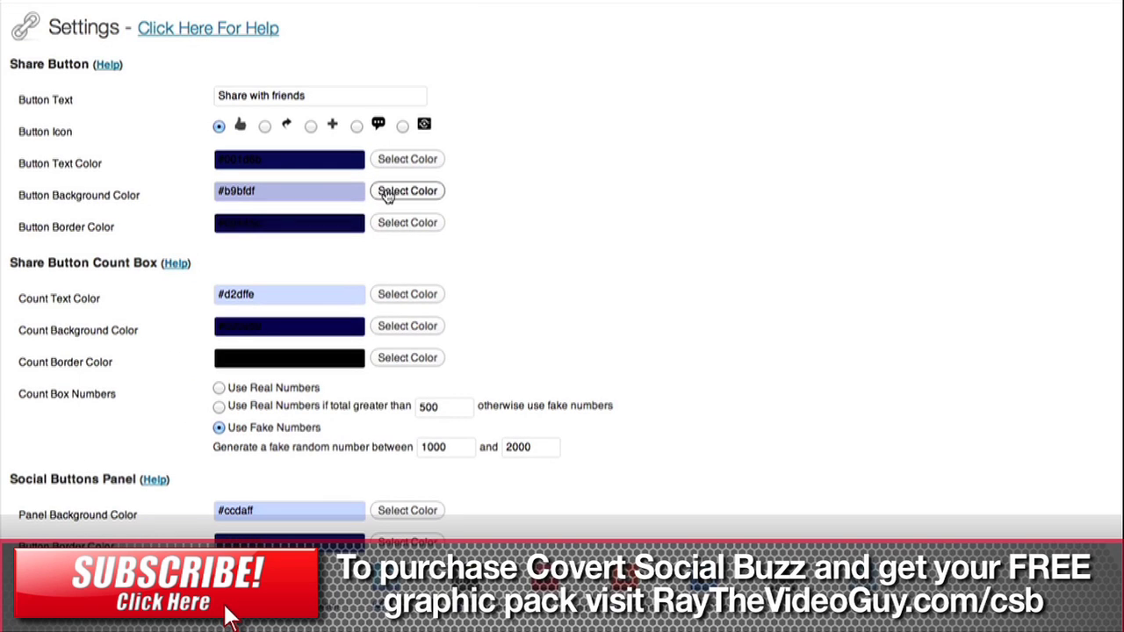
# Step: Lighten the share button background colour to pale blue #e5e8f5
pyautogui.click(389, 190)
pyautogui.moveTo(295, 267); pyautogui.dragTo(303, 251)
pyautogui.click(606, 300)
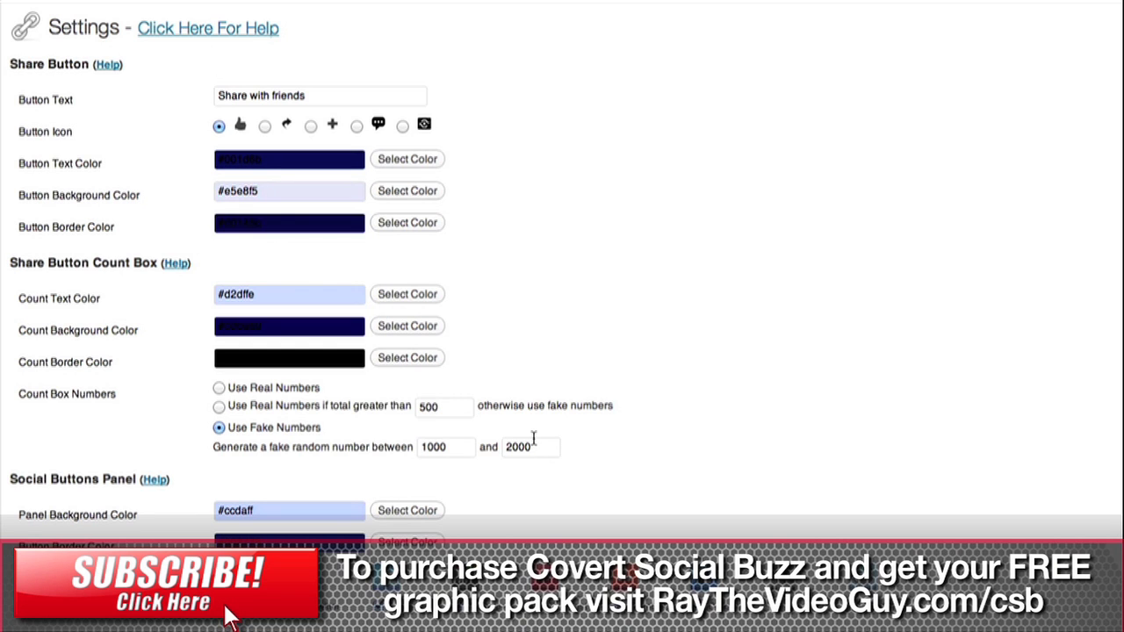
pyautogui.scroll(-6, 527, 444)
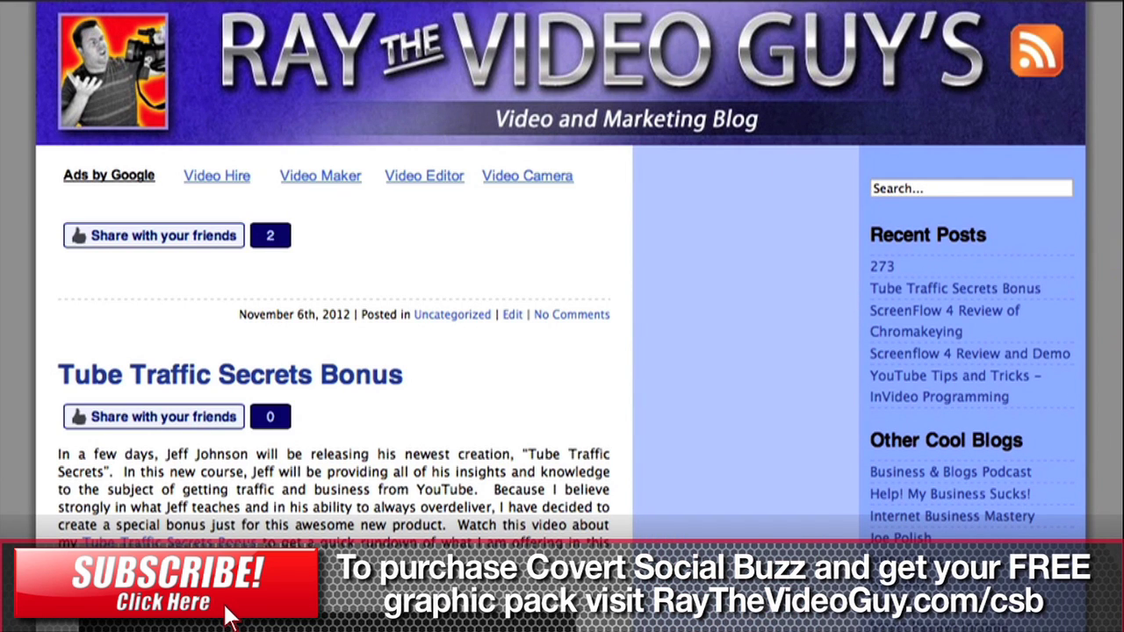
# Step: Show the social icons popup and copy-link box from the 'Share with your friends' button
pyautogui.moveTo(198, 265)
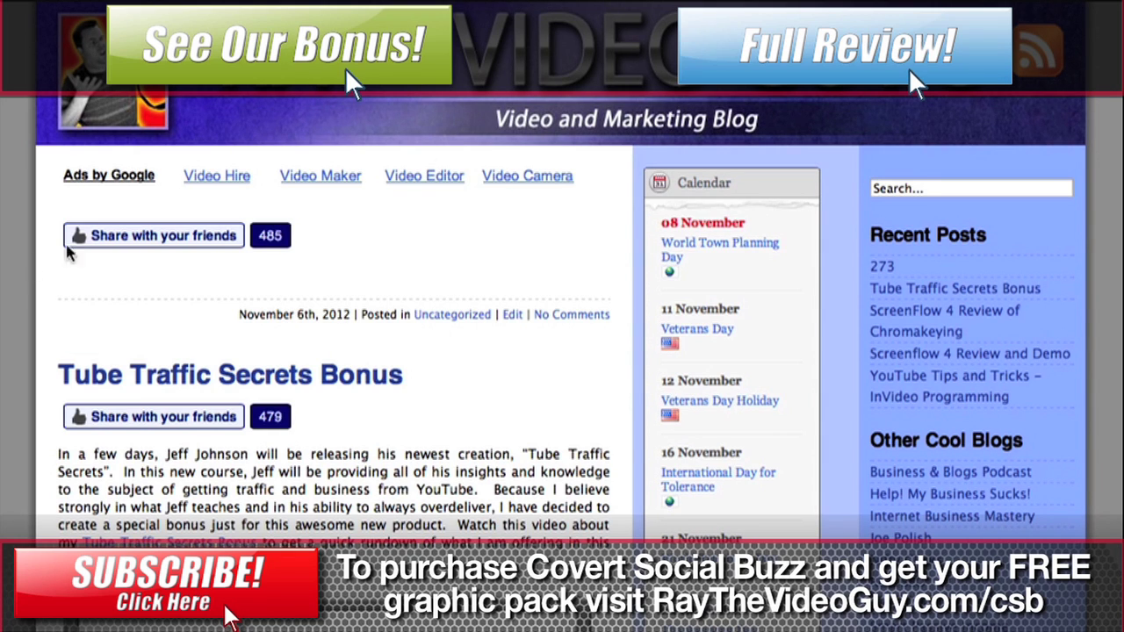
pyautogui.moveTo(74, 249)
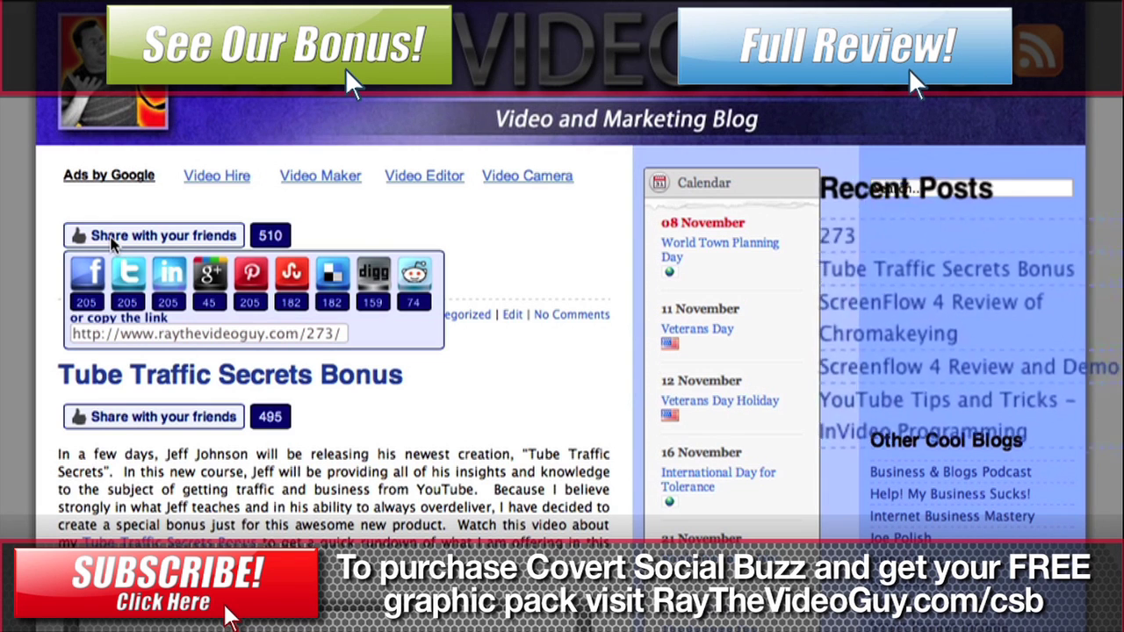